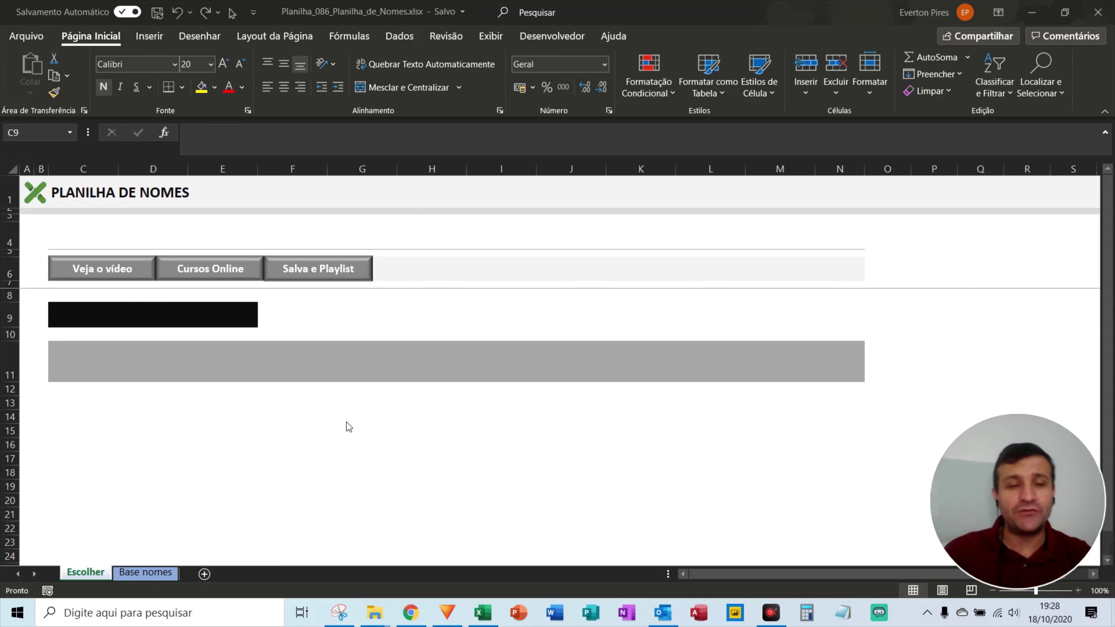
# Step: Annotate the sheet with arrows pointing at the row 9 name box and the row 11 grey bar
pyautogui.hotkey('ctrl', 'alt', 'g')
pyautogui.moveTo(593, 264); pyautogui.dragTo(278, 315)
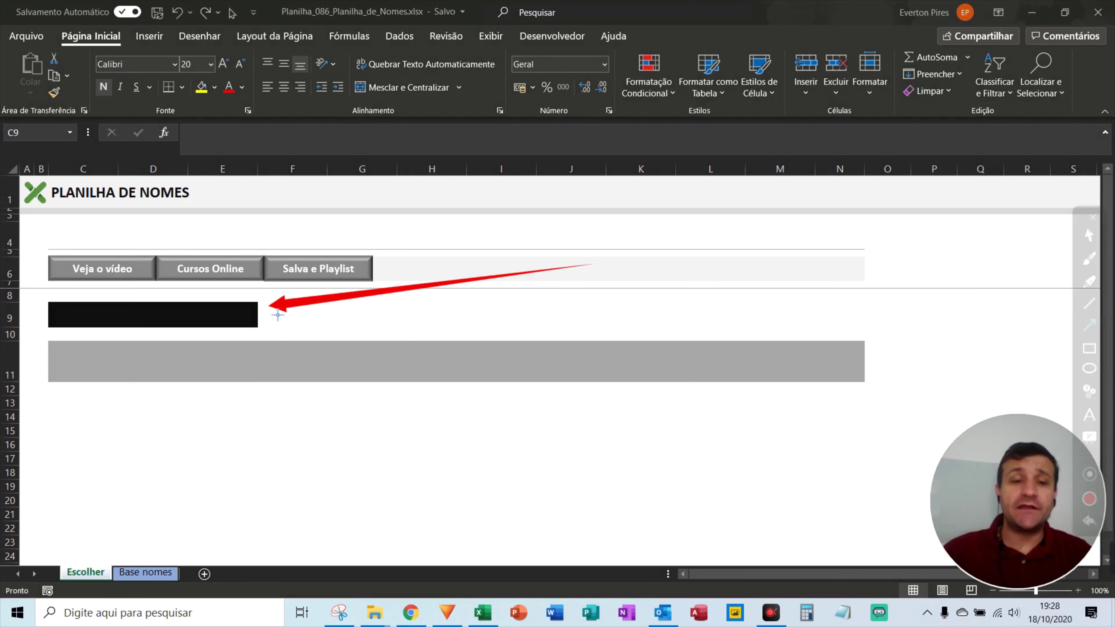
pyautogui.moveTo(566, 298); pyautogui.dragTo(176, 375)
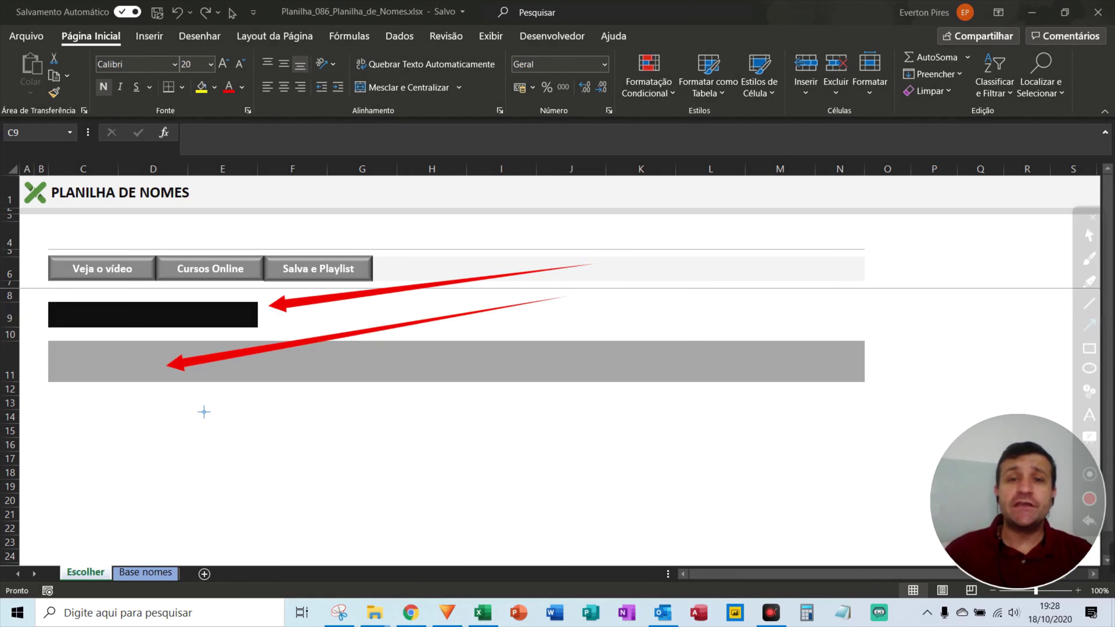
pyautogui.press('Escape')
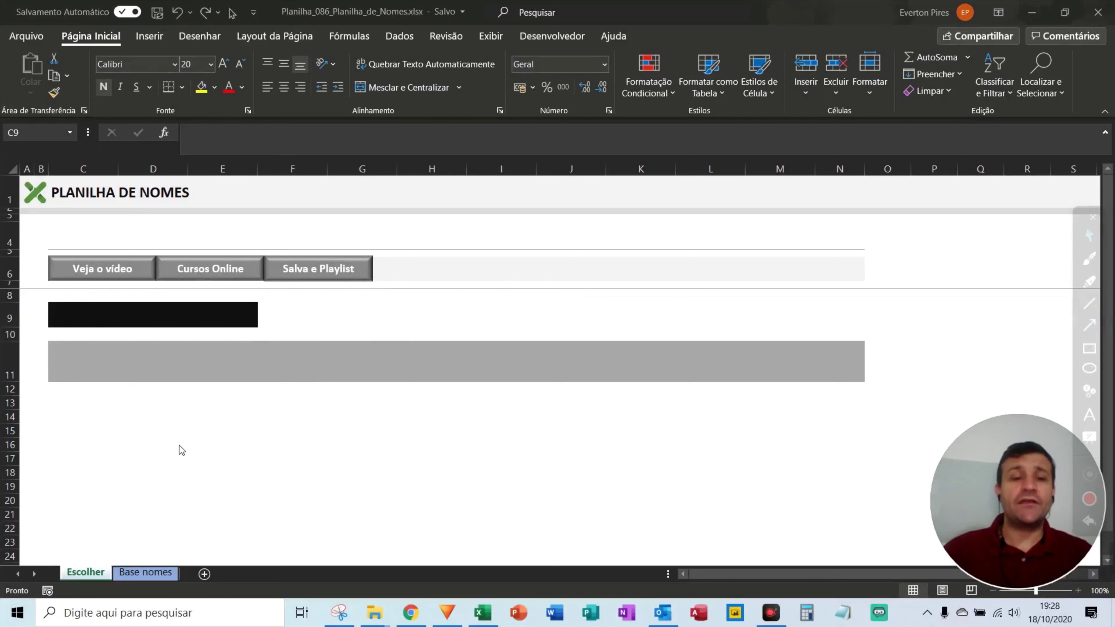
# Step: Show the end of the name list on Base nomes, then return to the Escolher sheet
pyautogui.click(145, 573)
pyautogui.click(152, 411)
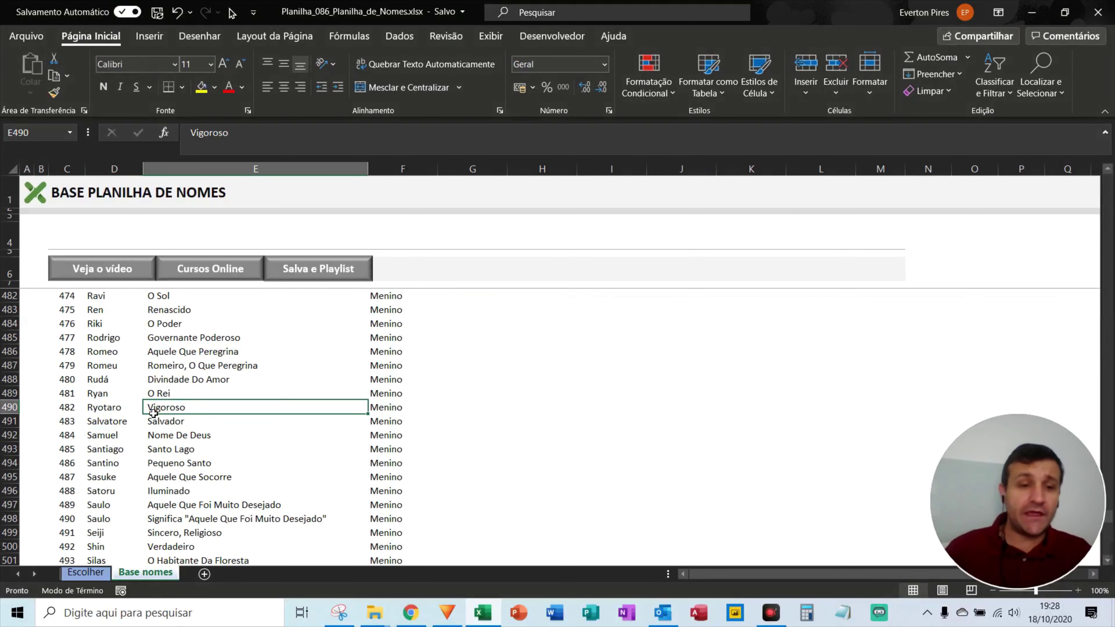
pyautogui.hotkey('ctrl', 'Down')
pyautogui.press('Left')
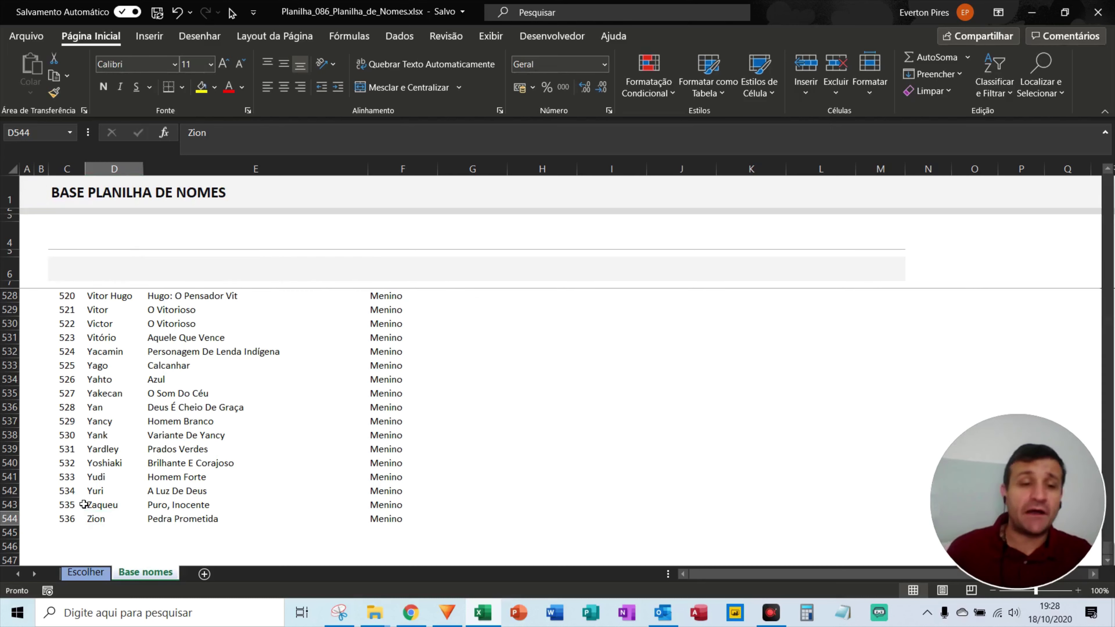
pyautogui.hotkey('ctrl', 'pageup')
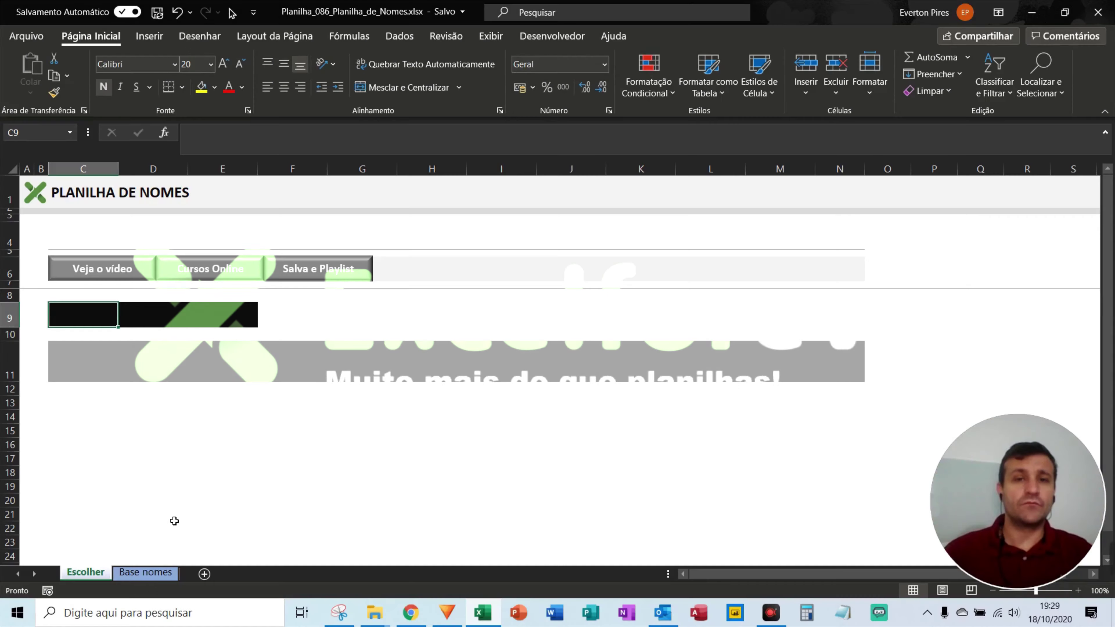
# Step: Show the top of the Base nomes list and spotlight its Sexo column before returning to Escolher
pyautogui.click(145, 572)
pyautogui.scroll(10, 167, 385)
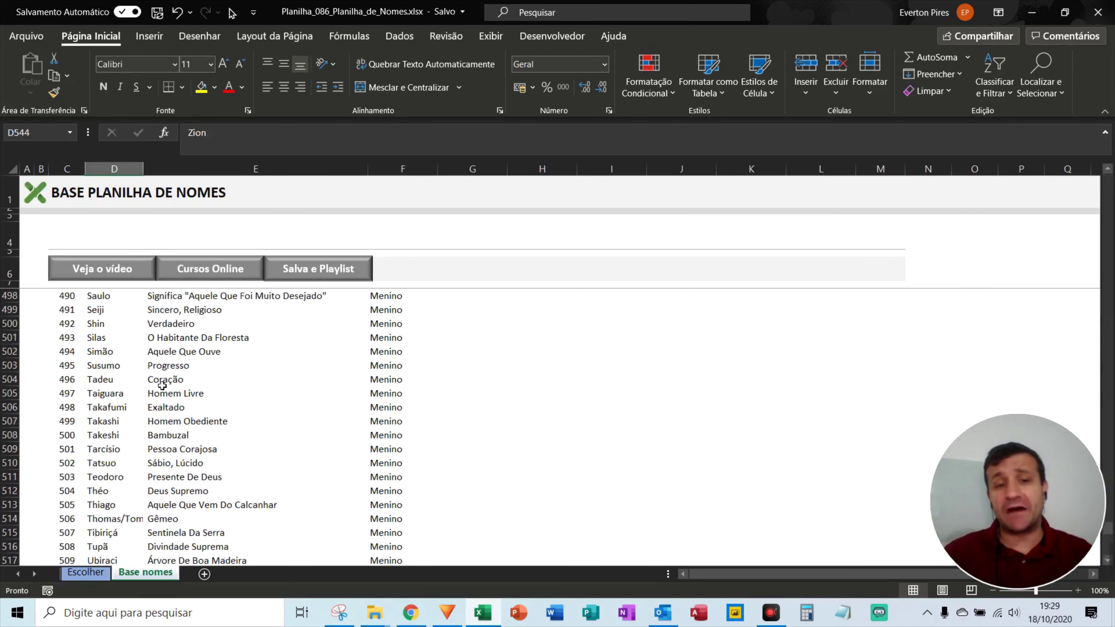
pyautogui.hotkey('ctrl', 'Home')
pyautogui.scroll(2, 163, 384)
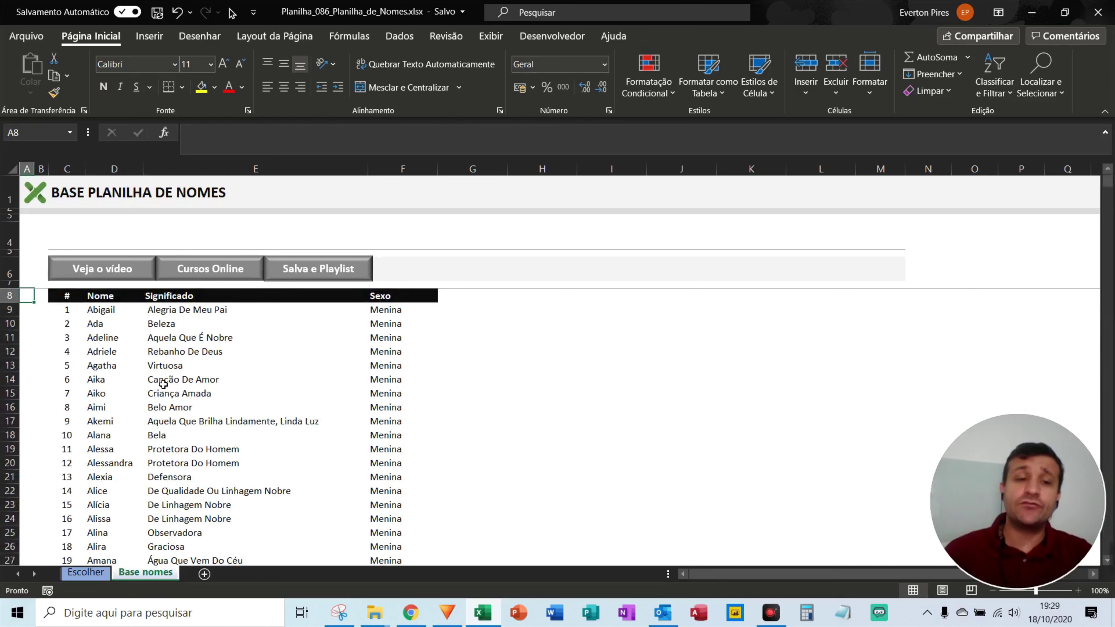
pyautogui.press('F5')
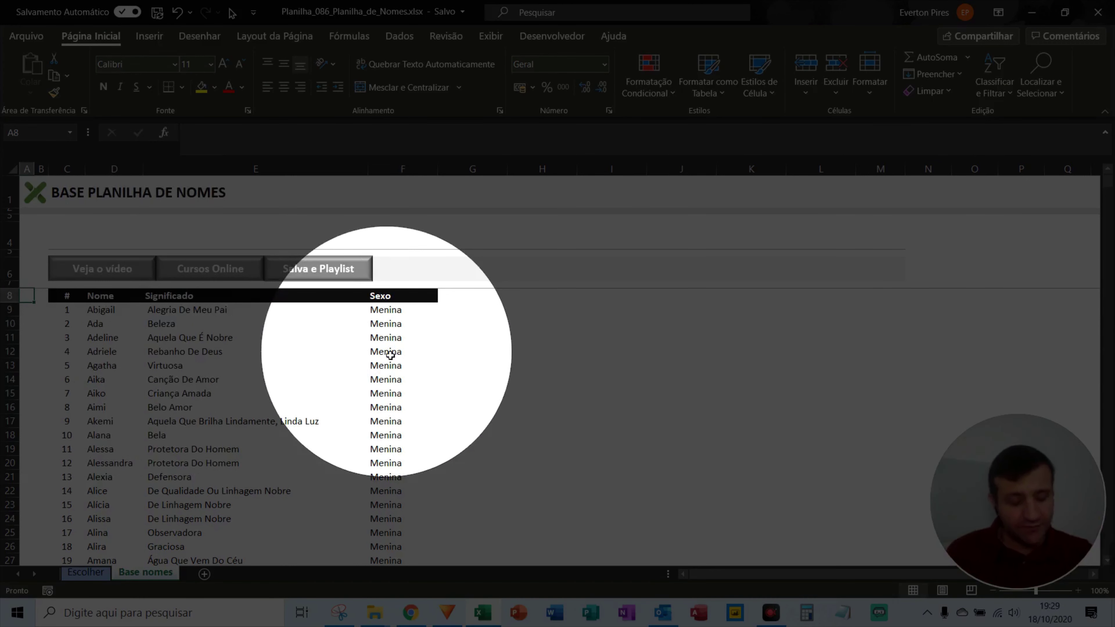
pyautogui.hotkey('ctrl', 'pageup')
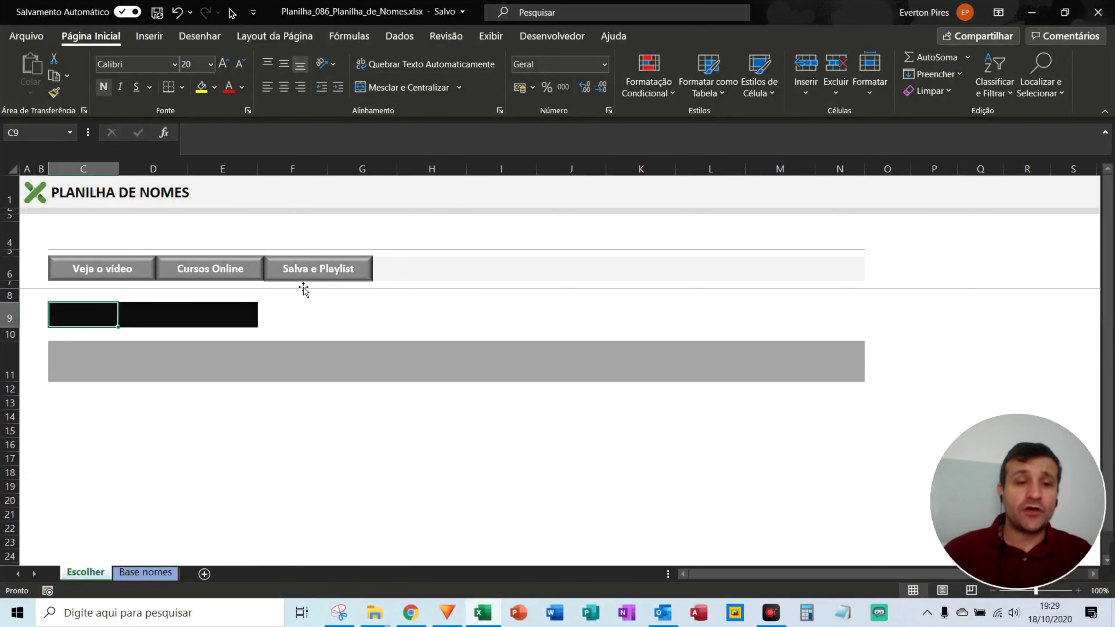
# Step: Mark cell C9 with an arrow annotation, then clear it and select C9
pyautogui.hotkey('ctrl', 'alt', 'g')
pyautogui.moveTo(348, 300)
pyautogui.mouseDown()
pyautogui.moveTo(102, 313)
pyautogui.moveTo(132, 334)
pyautogui.moveTo(413, 374)
pyautogui.moveTo(162, 369)
pyautogui.mouseUp()
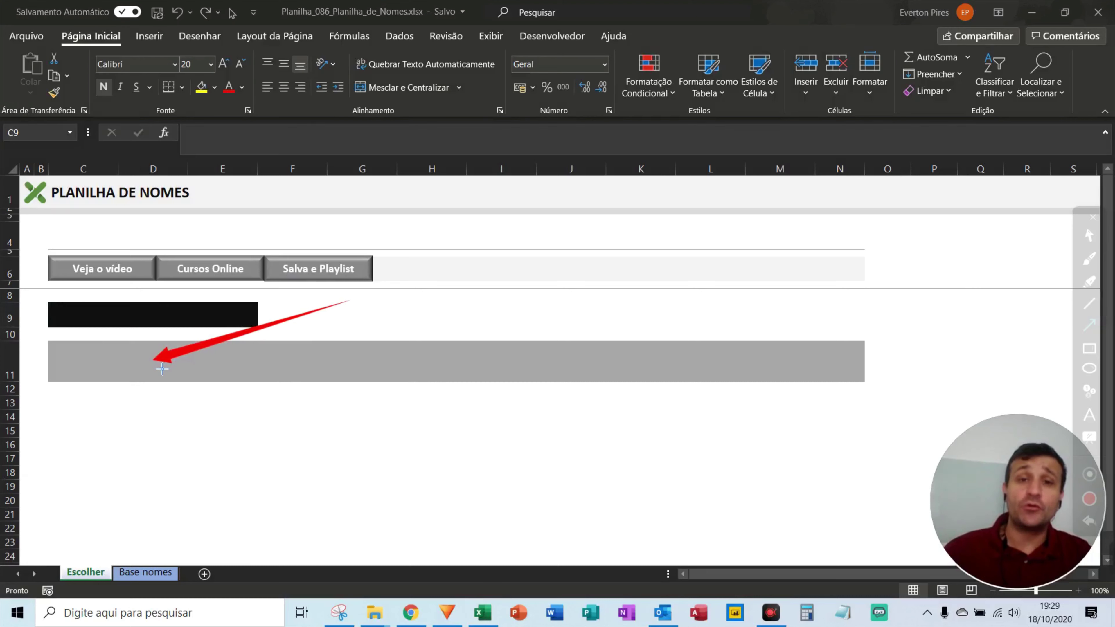
pyautogui.click(86, 323)
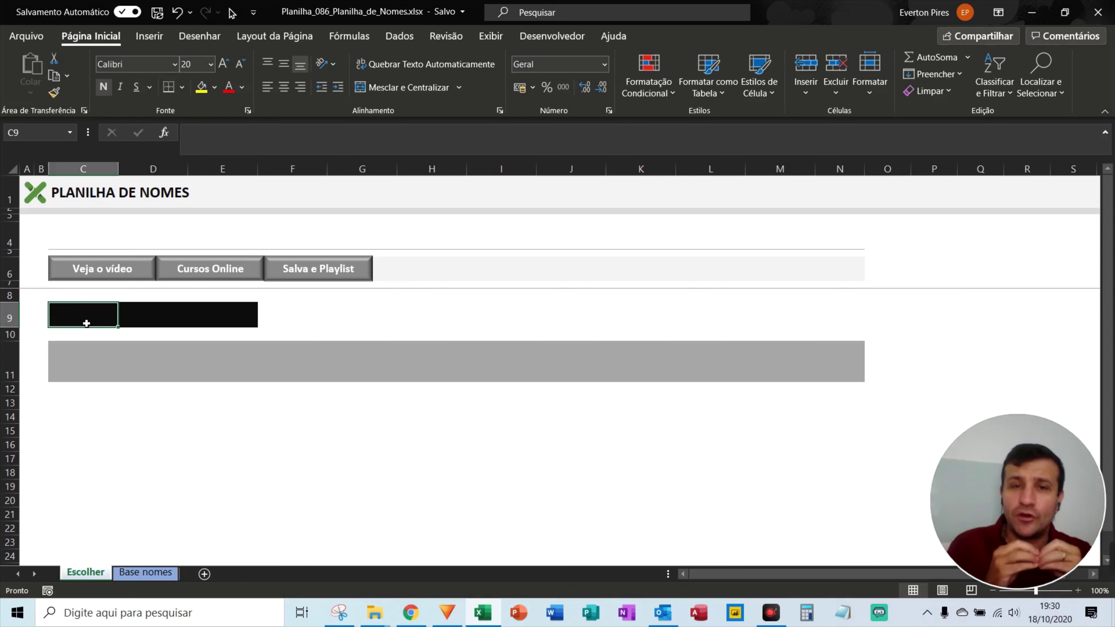
# Step: Enter =PROCV(ALEATÓRIOENTRE(1;536); in C9 as the start of the lookup
pyautogui.write('=')
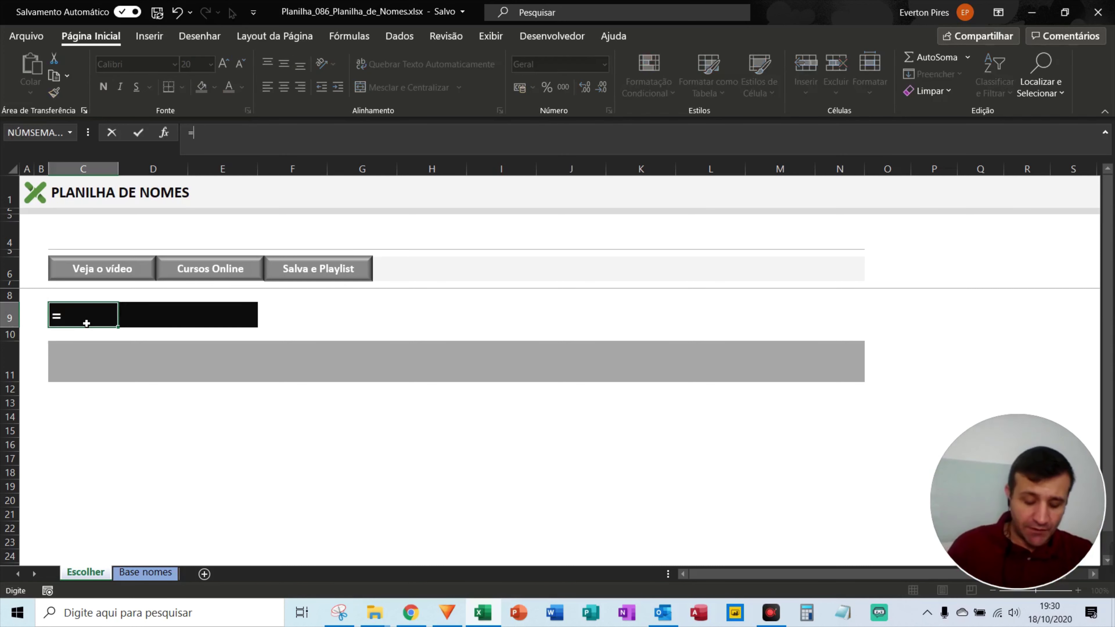
pyautogui.write('PROCV(')
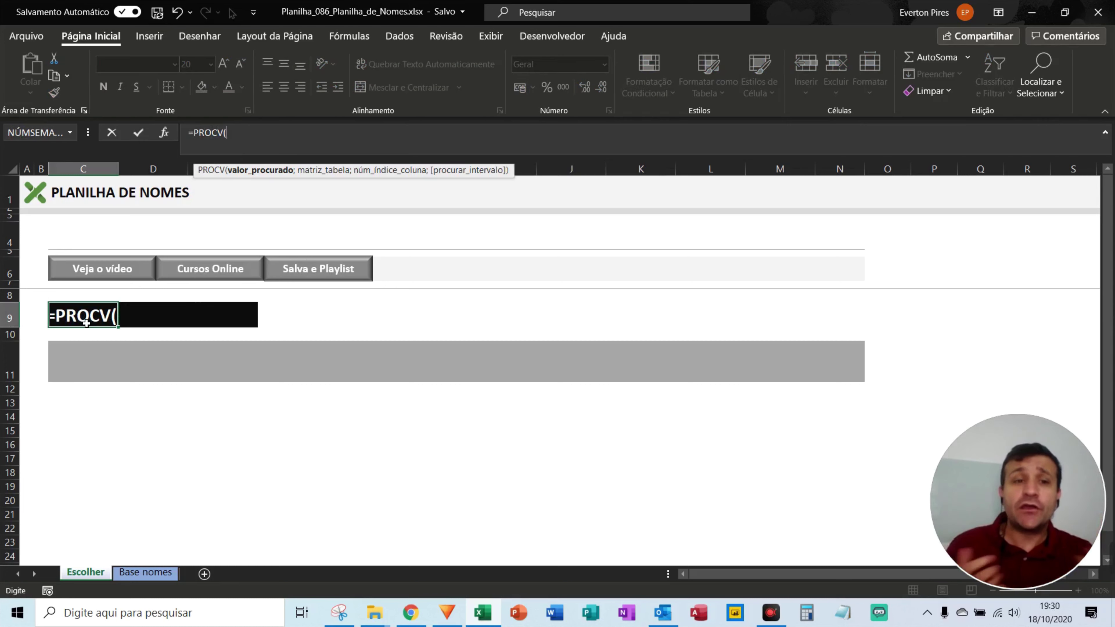
pyautogui.write('ALE')
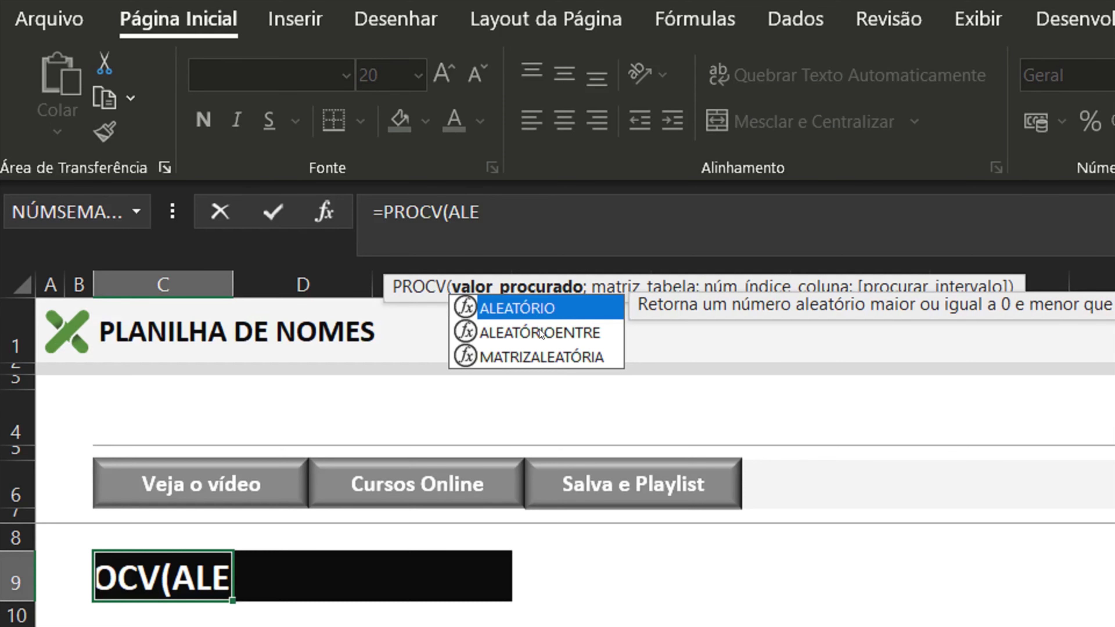
pyautogui.click(270, 193)
pyautogui.doubleClick(535, 334)
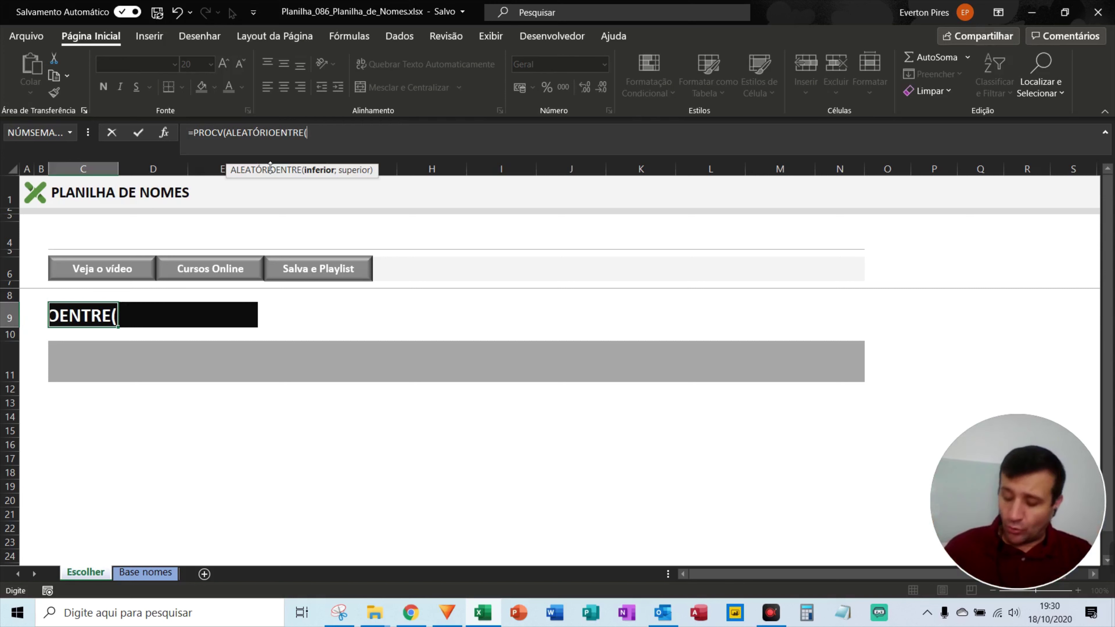
pyautogui.write('1;536')
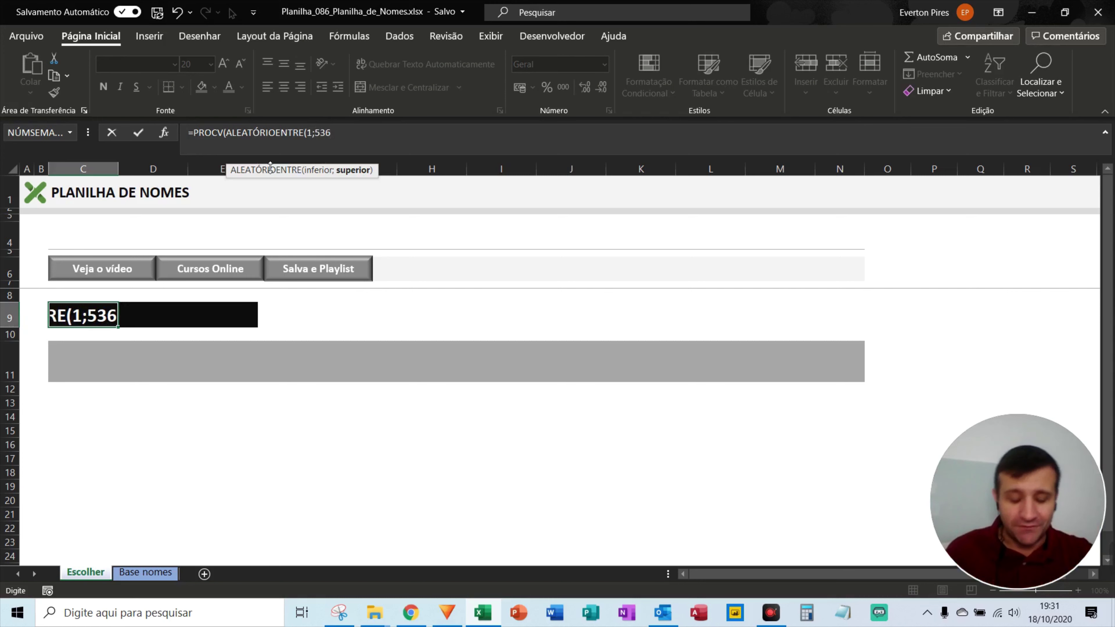
pyautogui.write(')')
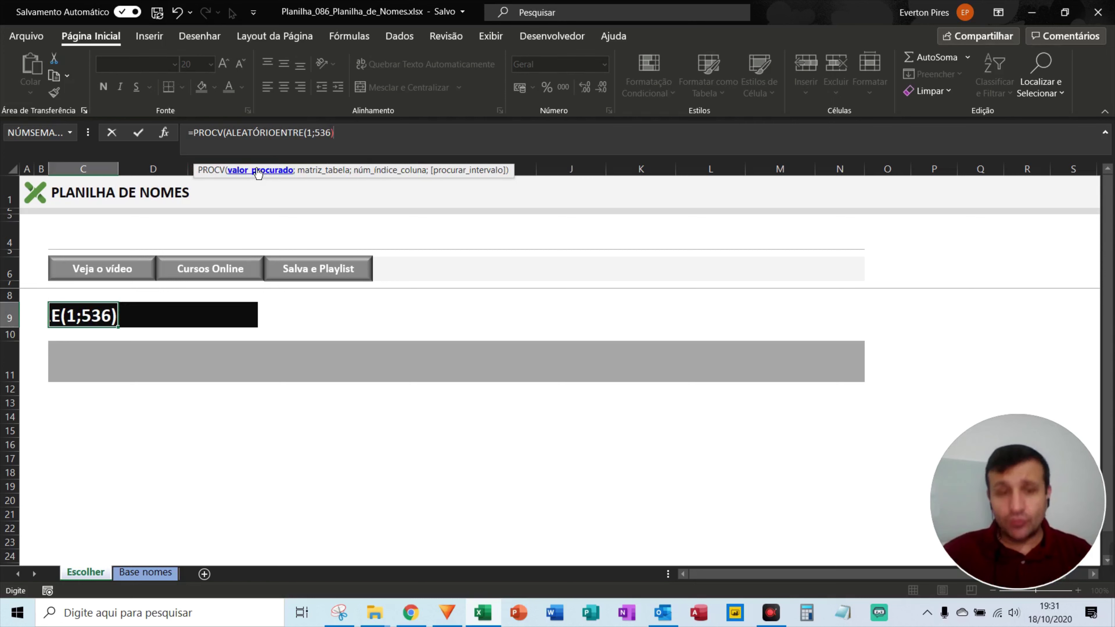
pyautogui.write(';')
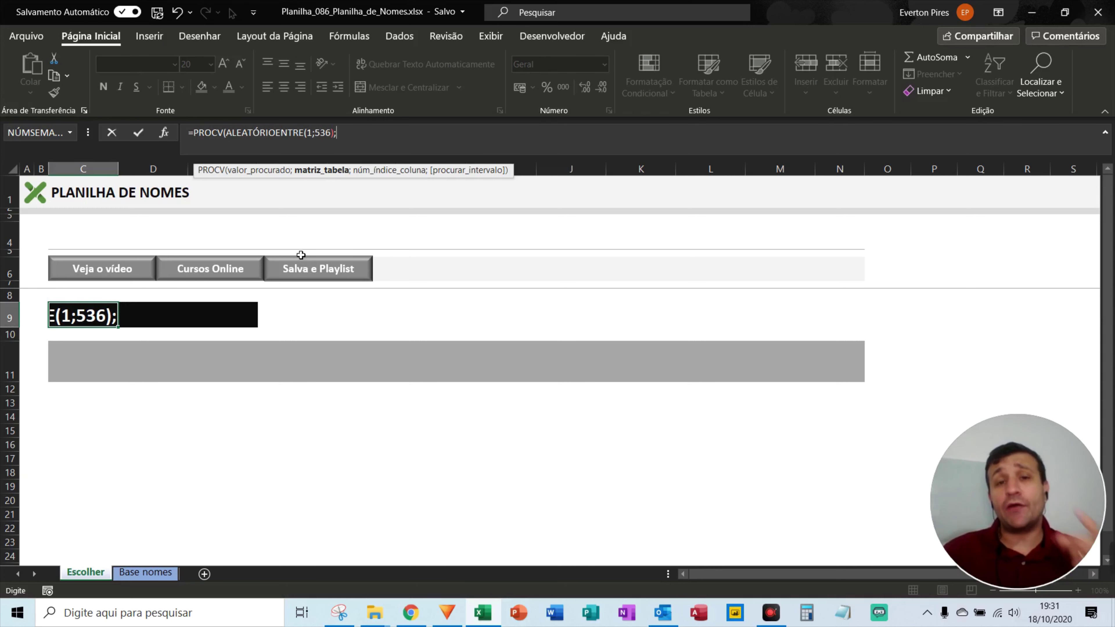
# Step: Complete C9 as =PROCV(ALEATÓRIOENTRE(1;536);'Base nomes'!C9:D544;2;0), showing Ana Cecília
pyautogui.click(145, 571)
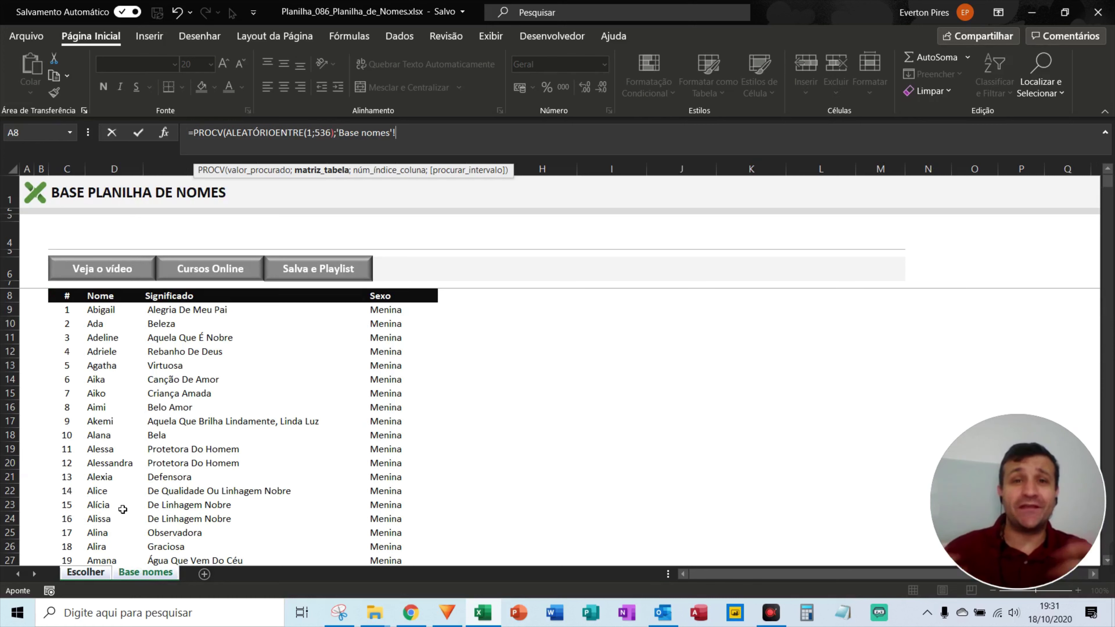
pyautogui.click(72, 315)
pyautogui.moveTo(72, 314); pyautogui.dragTo(95, 313)
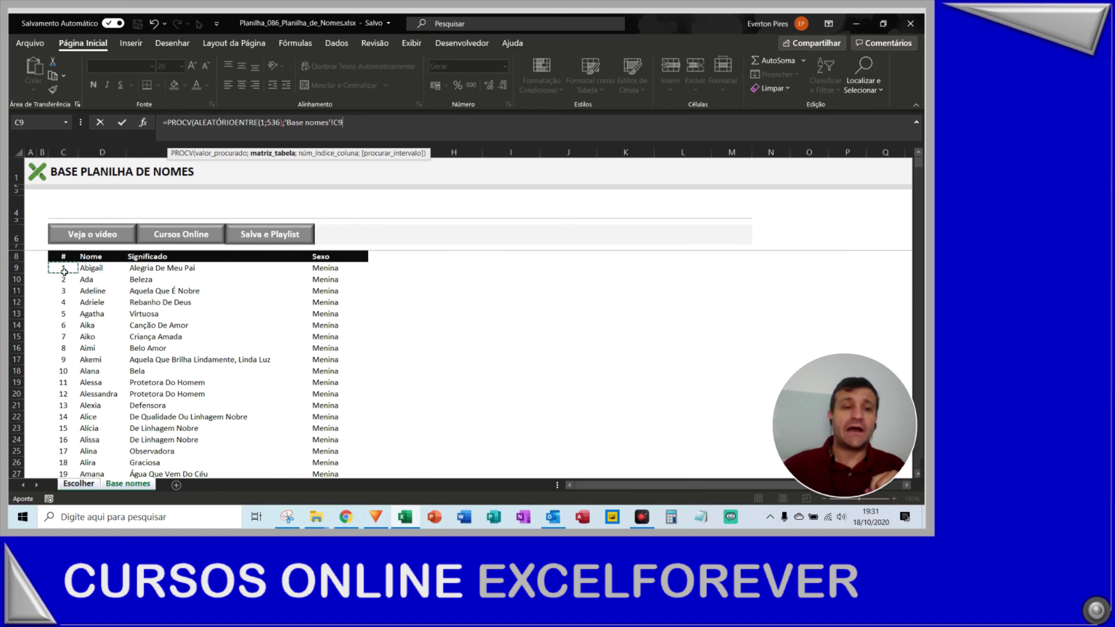
pyautogui.moveTo(87, 270); pyautogui.dragTo(110, 377)
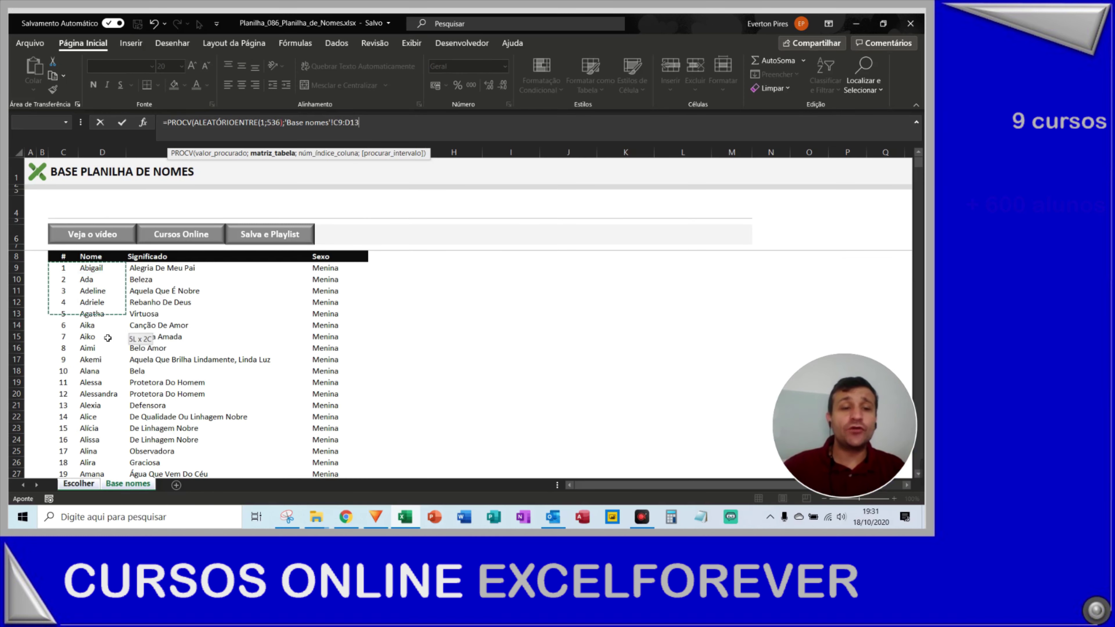
pyautogui.hotkey('ctrl', 'shift', 'Down')
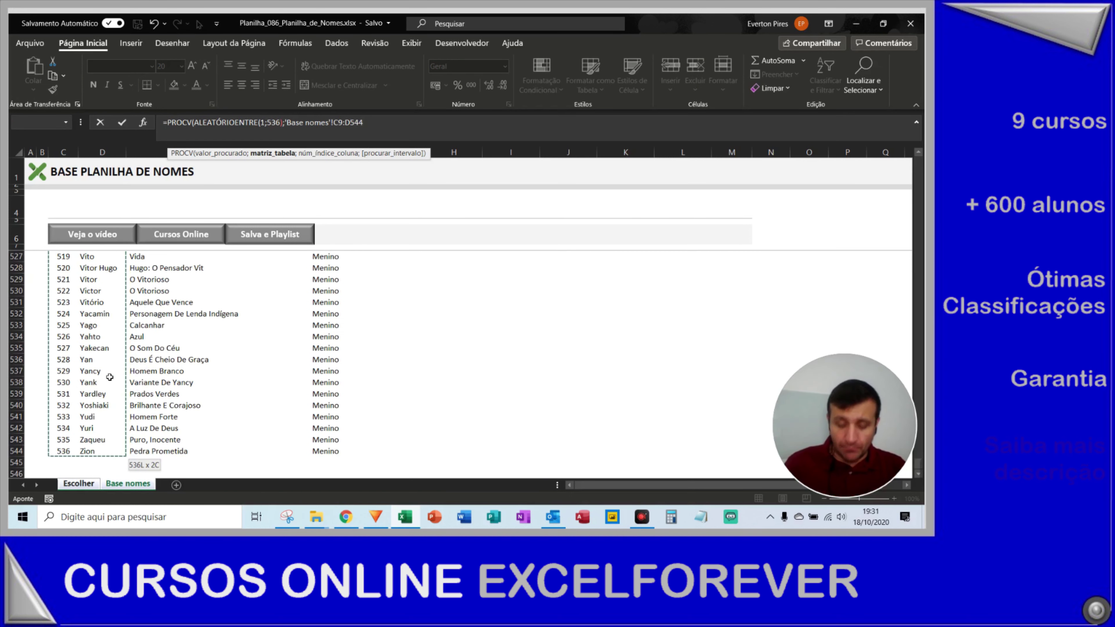
pyautogui.write(';2')
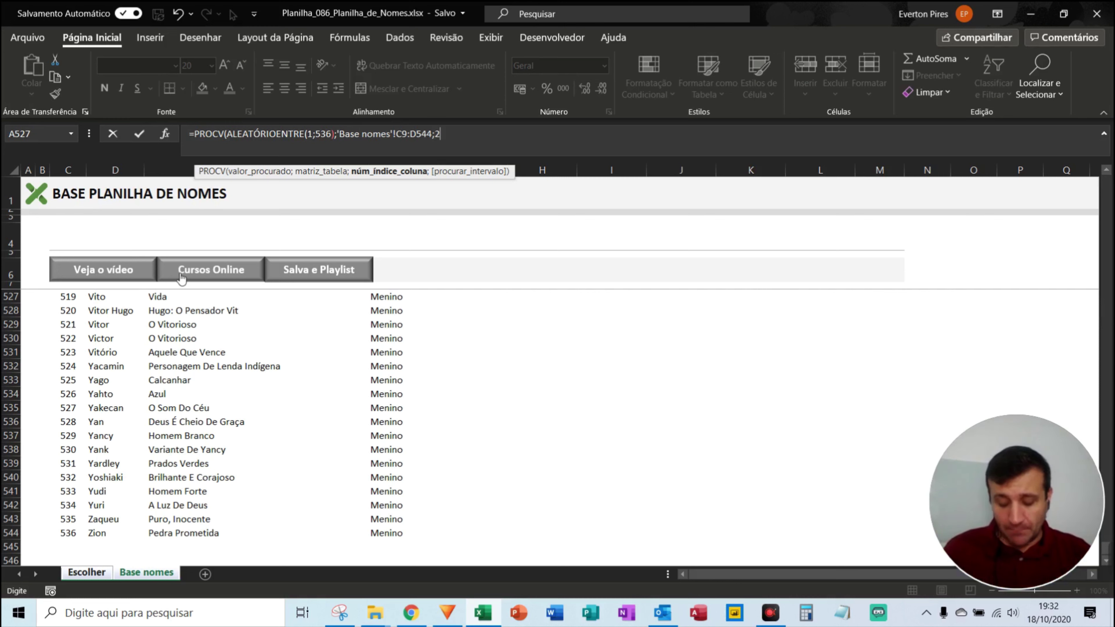
pyautogui.write(';')
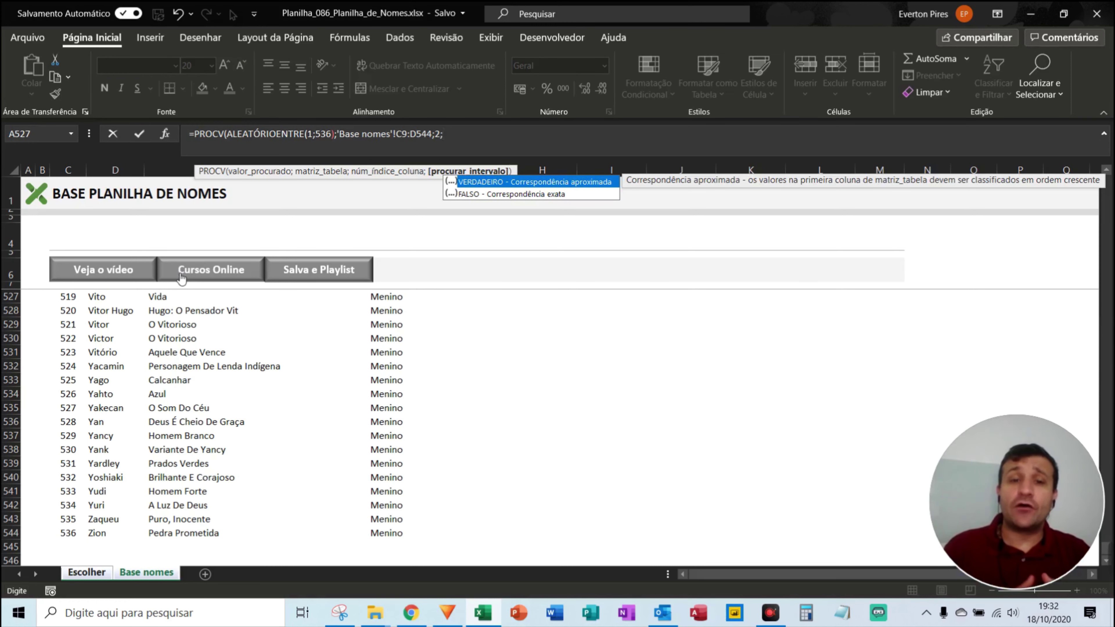
pyautogui.press('BackSpace')
pyautogui.write(';')
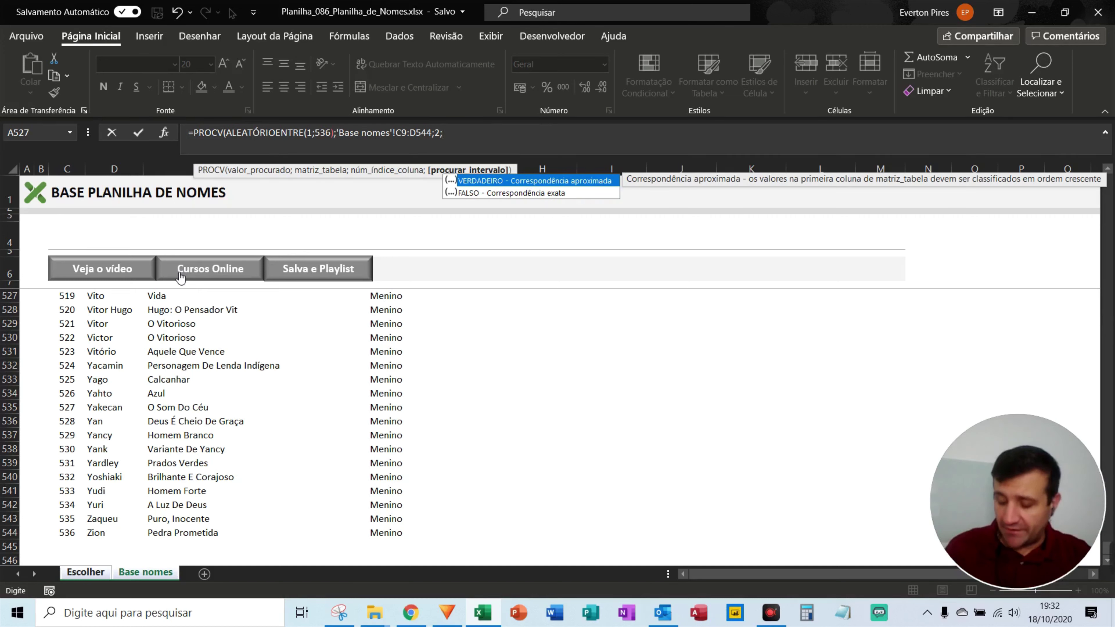
pyautogui.write('0)')
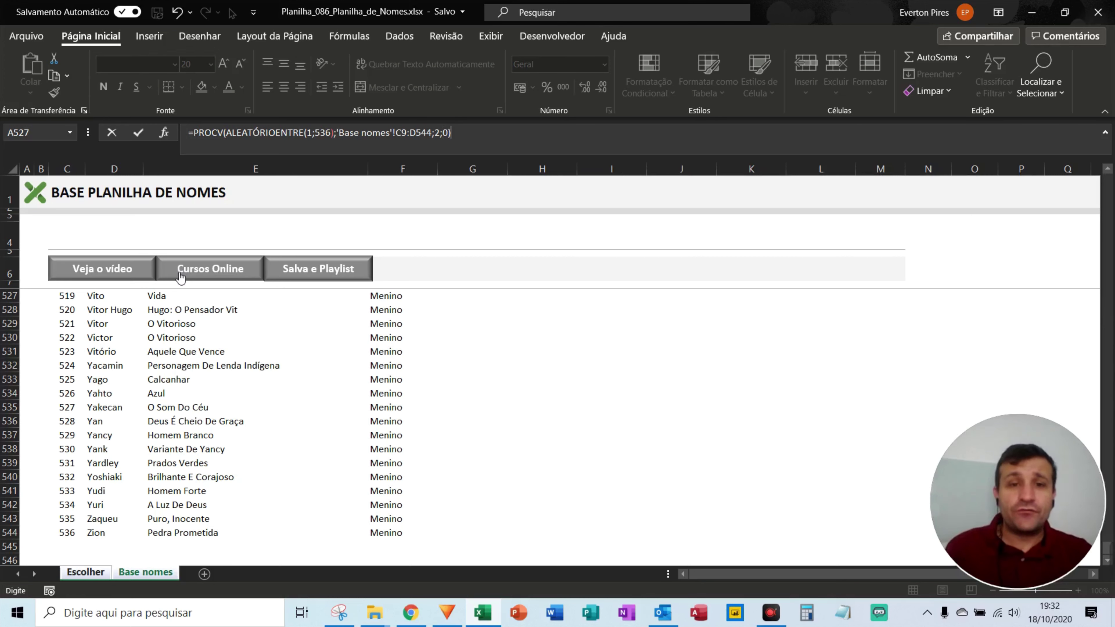
pyautogui.press('Return')
pyautogui.press('Up')
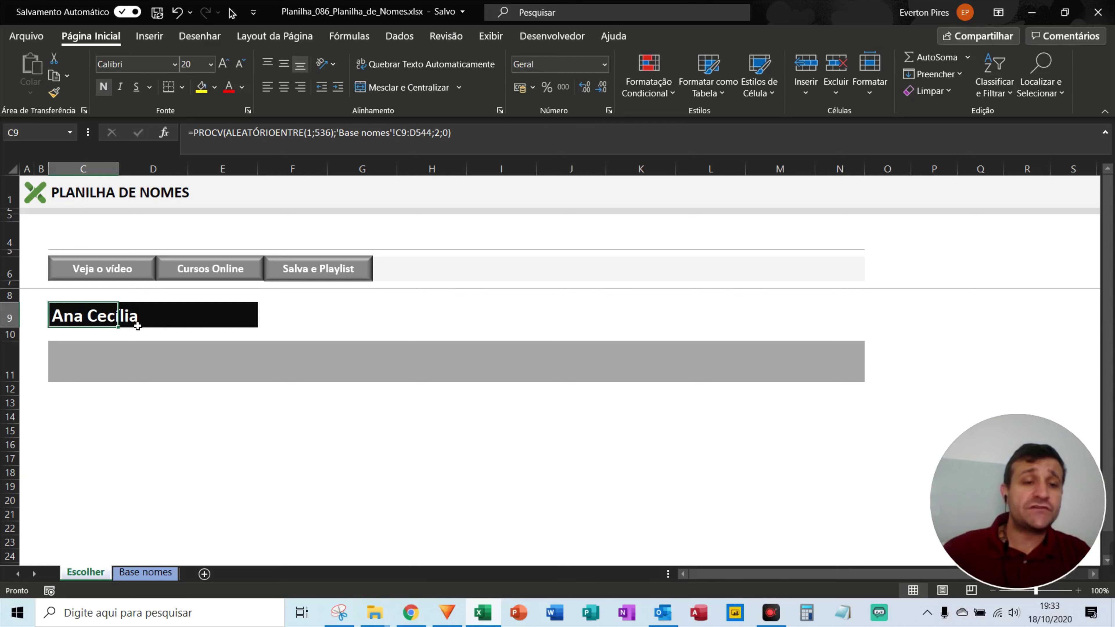
pyautogui.click(336, 325)
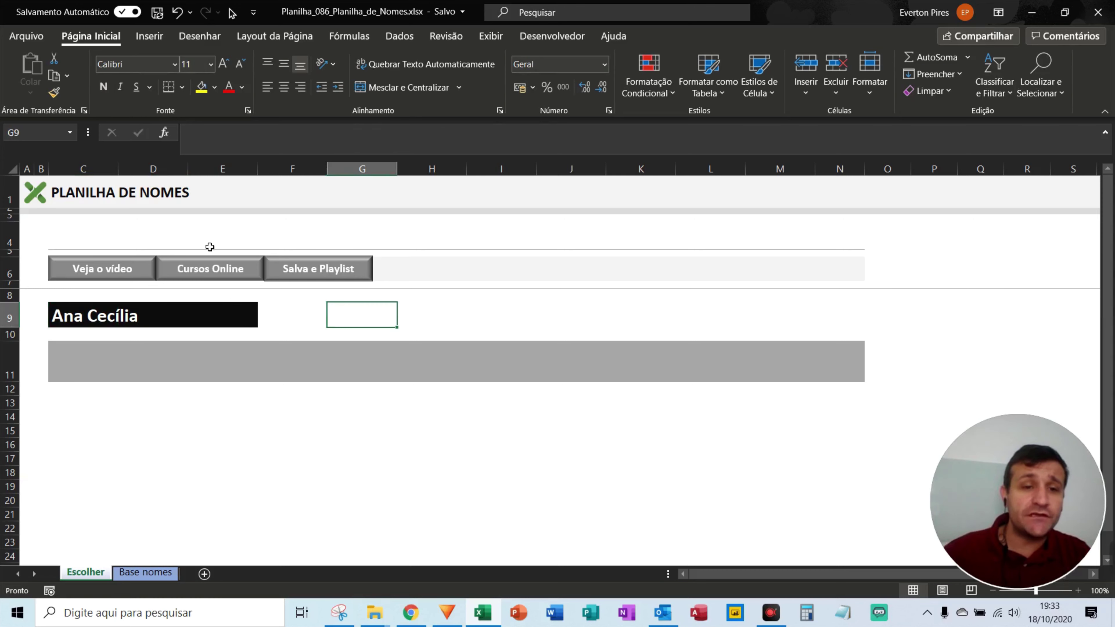
# Step: Use Calcular Agora on the Fórmulas tab several times to redraw the name in C9
pyautogui.click(350, 37)
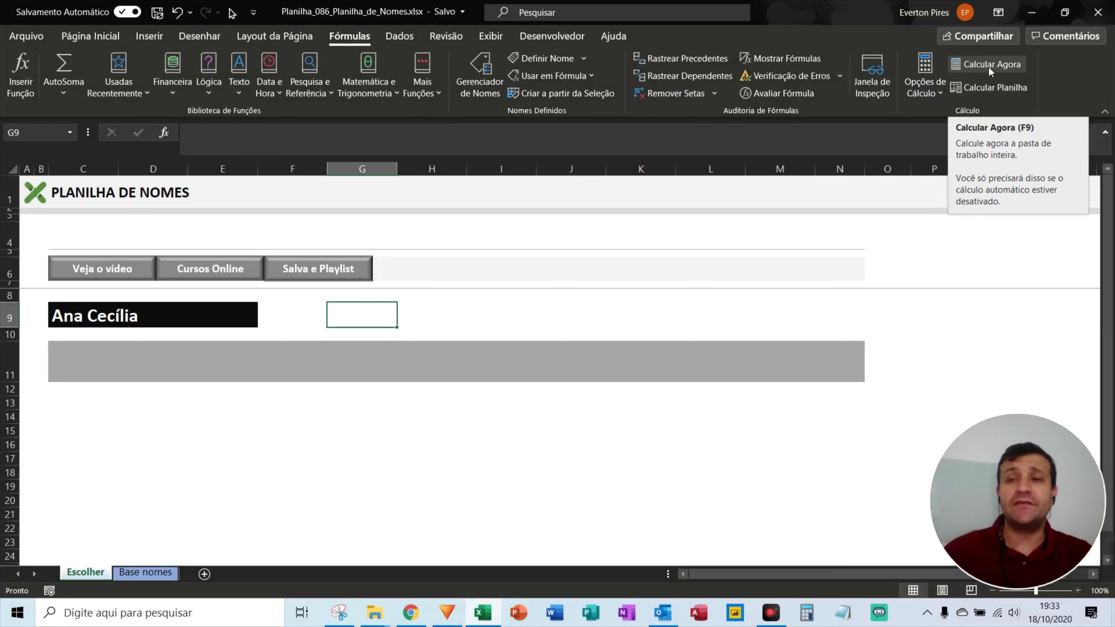
pyautogui.click(989, 66)
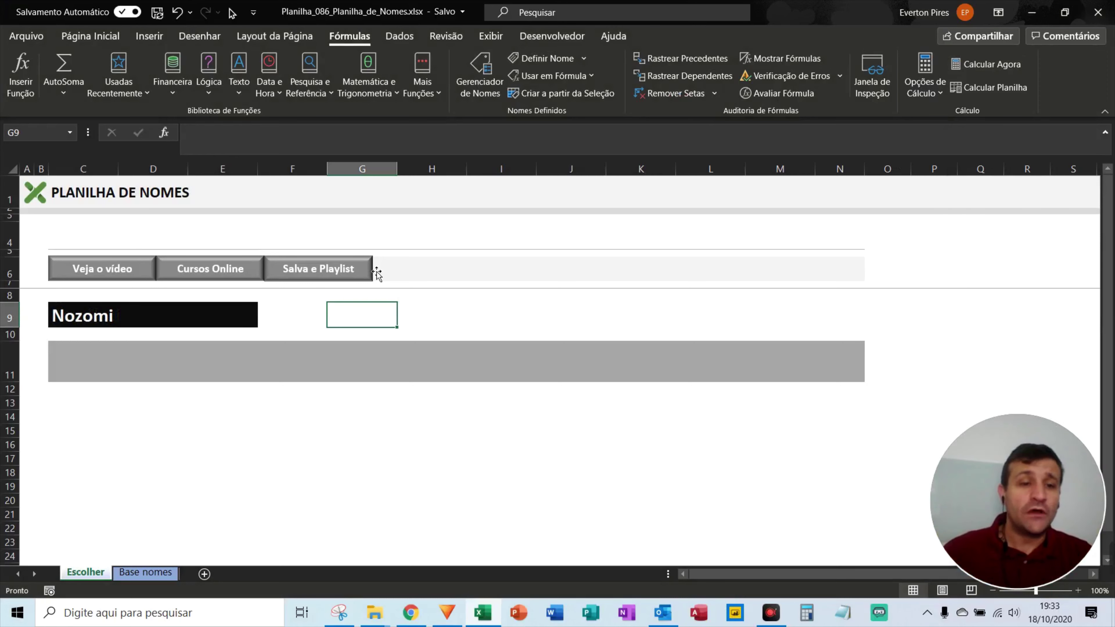
pyautogui.press('F5')
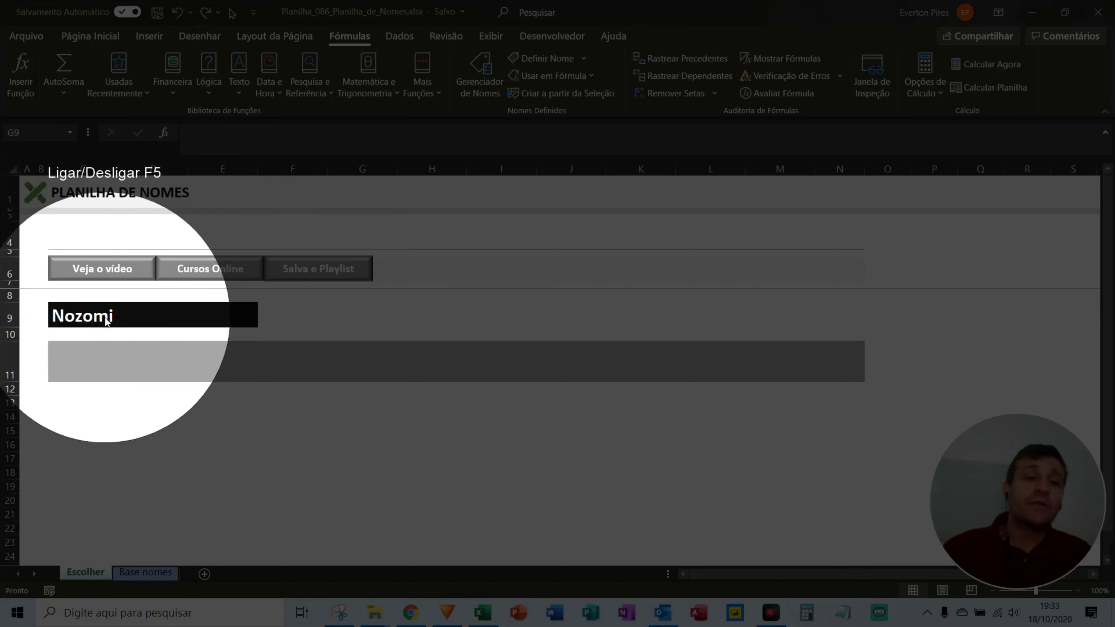
pyautogui.press('F5')
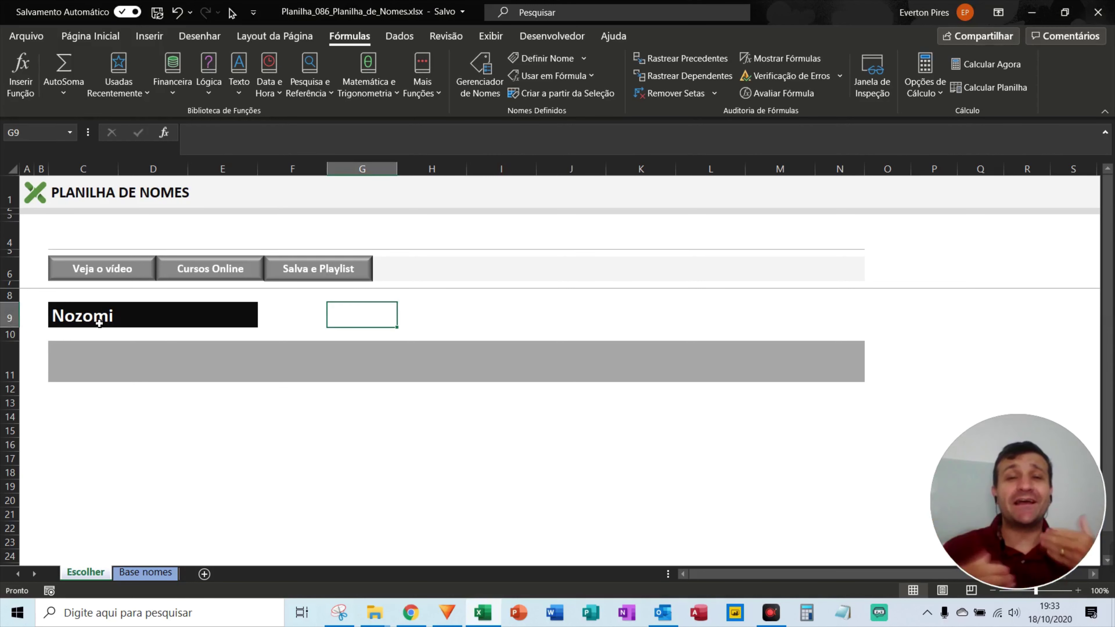
pyautogui.click(987, 66)
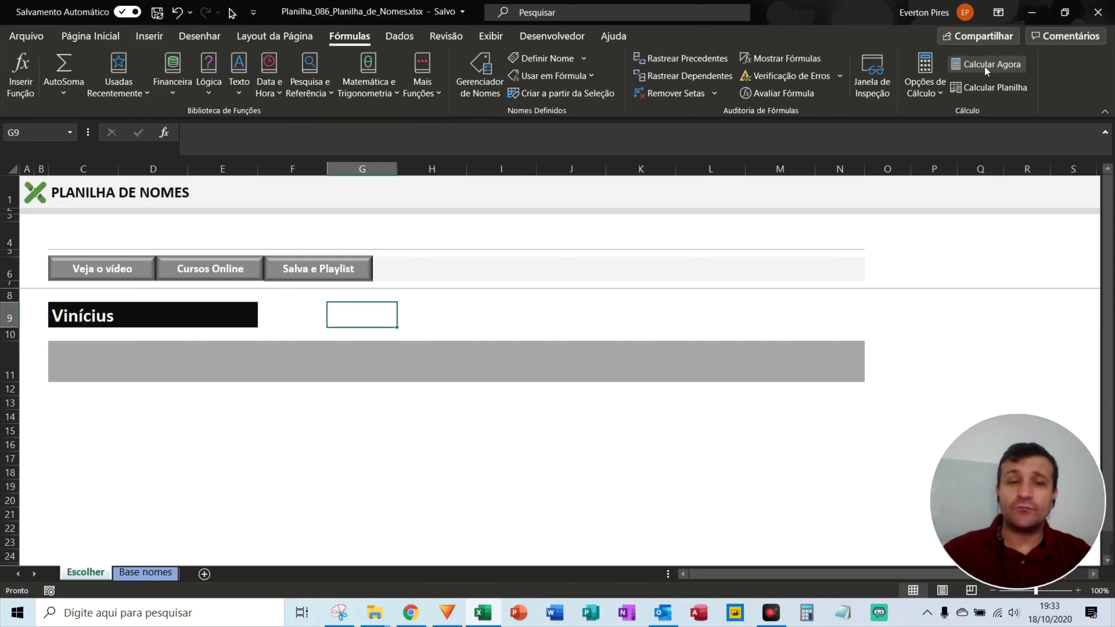
pyautogui.click(987, 66)
pyautogui.click(987, 66)
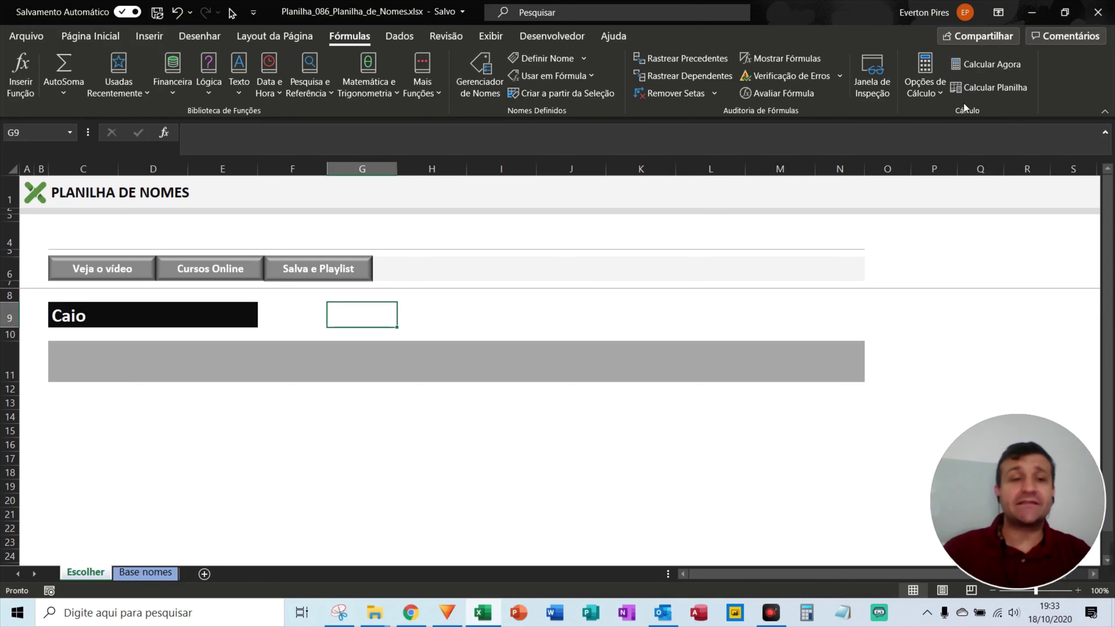
# Step: Recalculate repeatedly with F9, cycling C9 through random names until it shows Baltazar
pyautogui.press('F9')
pyautogui.press('F9')
pyautogui.press('F9')
pyautogui.press('F9')
pyautogui.press('F9')
pyautogui.press('F9')
pyautogui.press('F9')
pyautogui.press('F9')
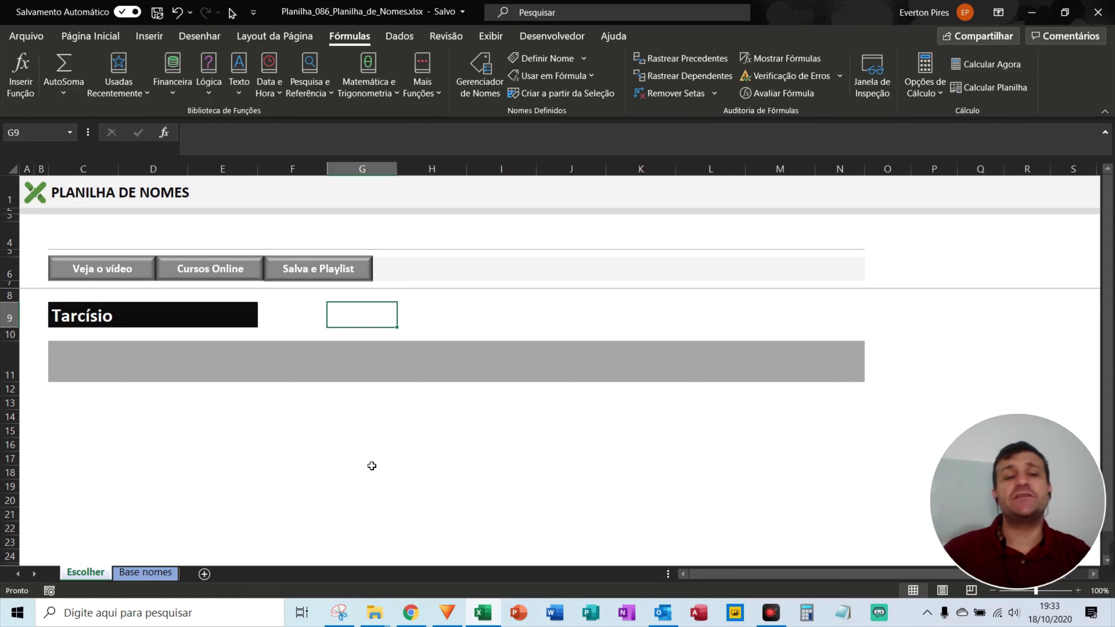
pyautogui.press('F9')
pyautogui.press('F9')
pyautogui.press('F9')
pyautogui.press('F9')
pyautogui.press('F9')
pyautogui.press('F9')
pyautogui.press('F9')
pyautogui.press('F9')
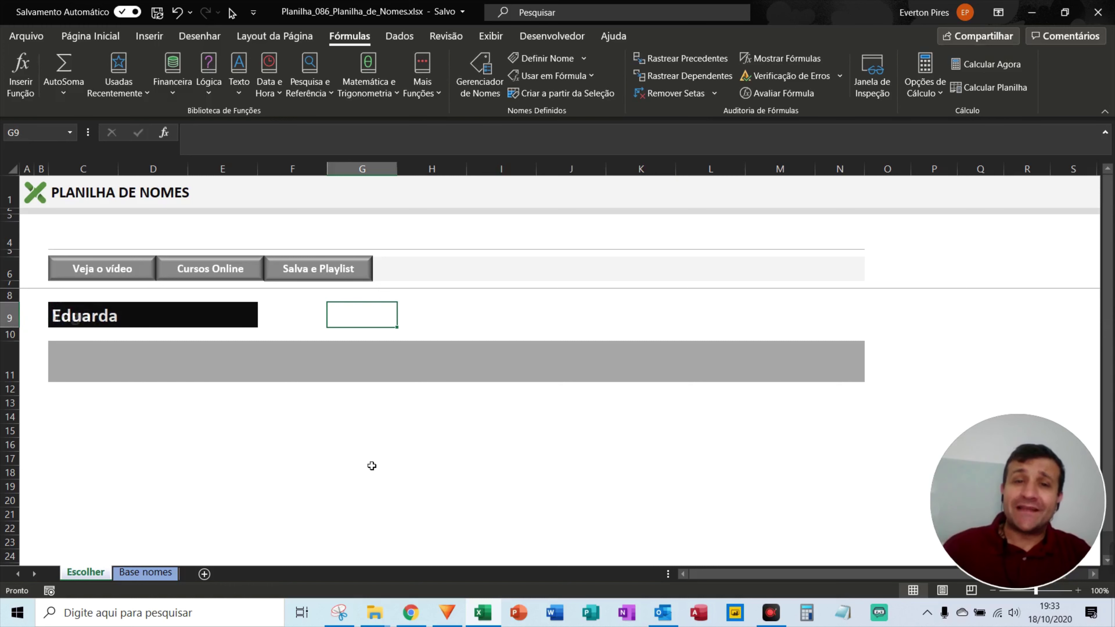
pyautogui.press('F9')
pyautogui.press('F9')
pyautogui.press('F9')
pyautogui.press('F9')
pyautogui.press('F9')
pyautogui.press('F9')
pyautogui.press('F9')
pyautogui.press('F9')
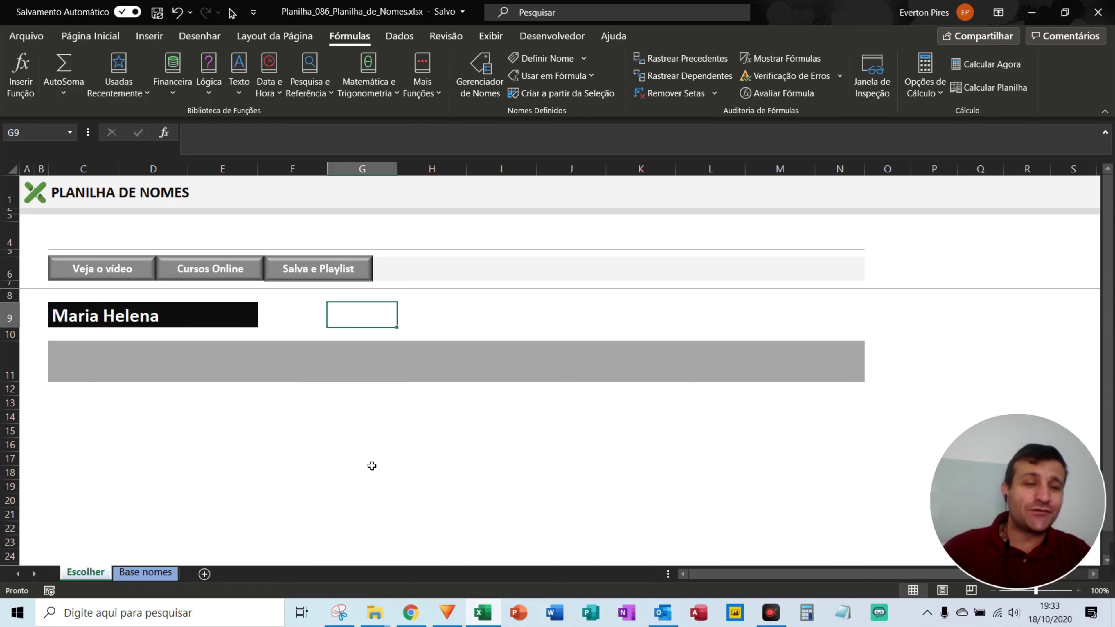
pyautogui.press('F9')
pyautogui.press('F9')
pyautogui.press('F9')
pyautogui.press('F9')
pyautogui.press('F9')
pyautogui.press('F9')
pyautogui.press('F9')
pyautogui.press('F9')
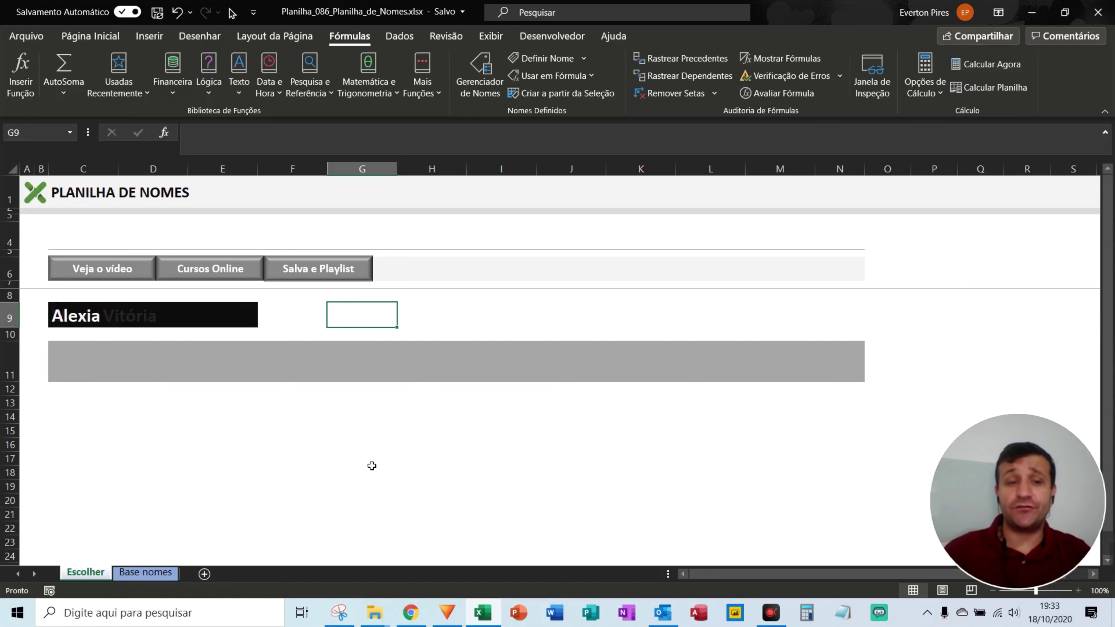
pyautogui.press('F9')
pyautogui.press('F9')
pyautogui.press('F9')
pyautogui.press('F9')
pyautogui.press('F9')
pyautogui.press('F9')
pyautogui.press('F9')
pyautogui.press('F9')
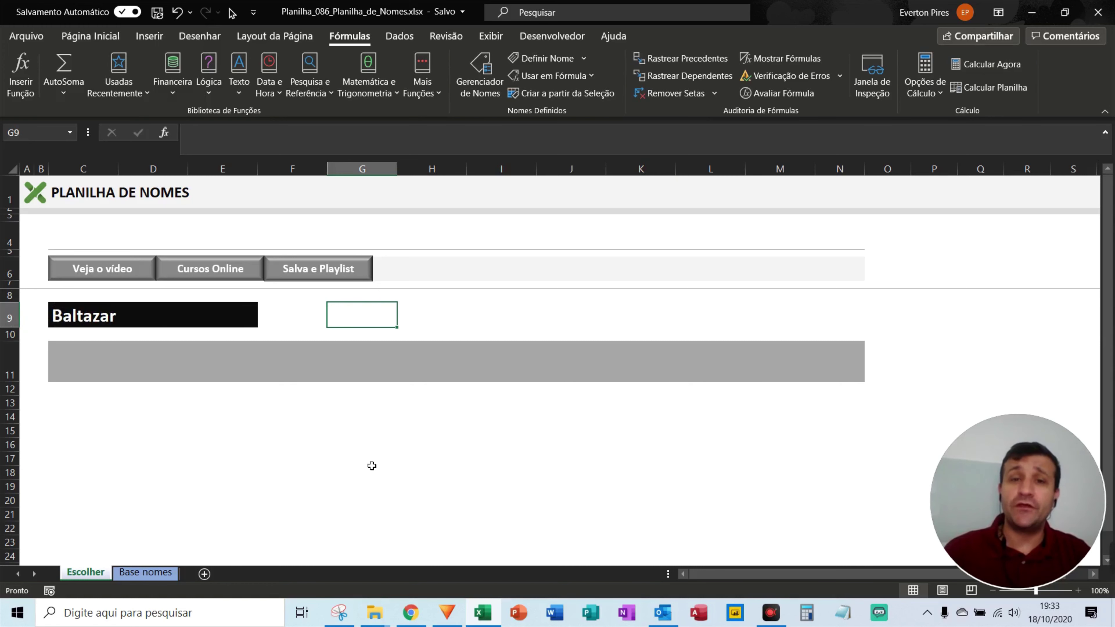
pyautogui.press('F9')
pyautogui.press('F9')
pyautogui.press('F9')
pyautogui.click(468, 340)
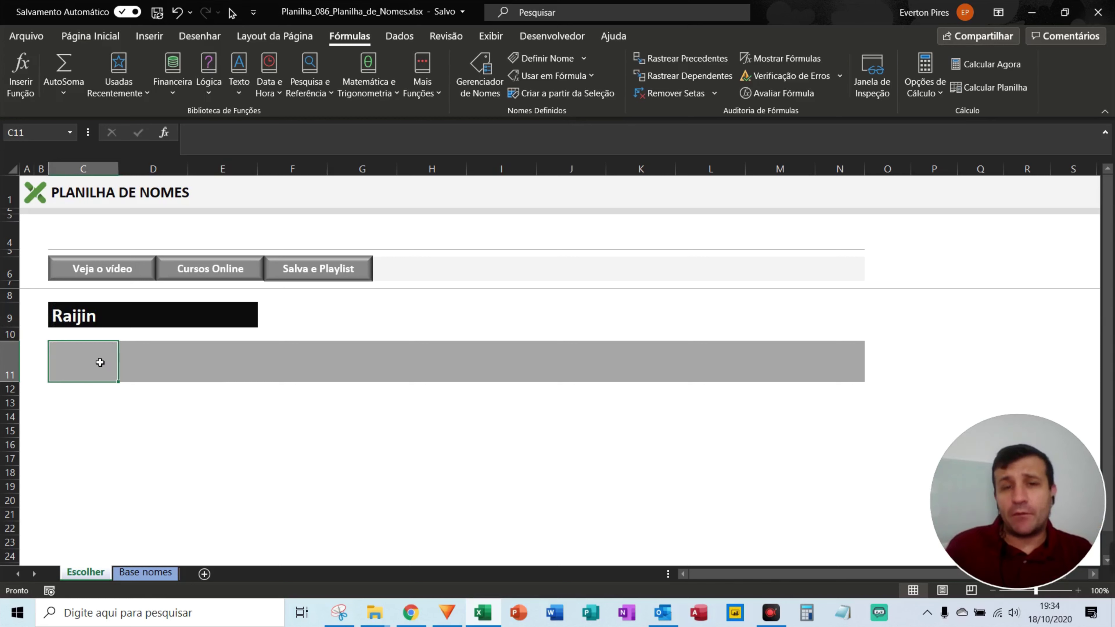
# Step: Start C11's formula as =PROCV(C9; so the drawn name is the lookup value
pyautogui.write('=P')
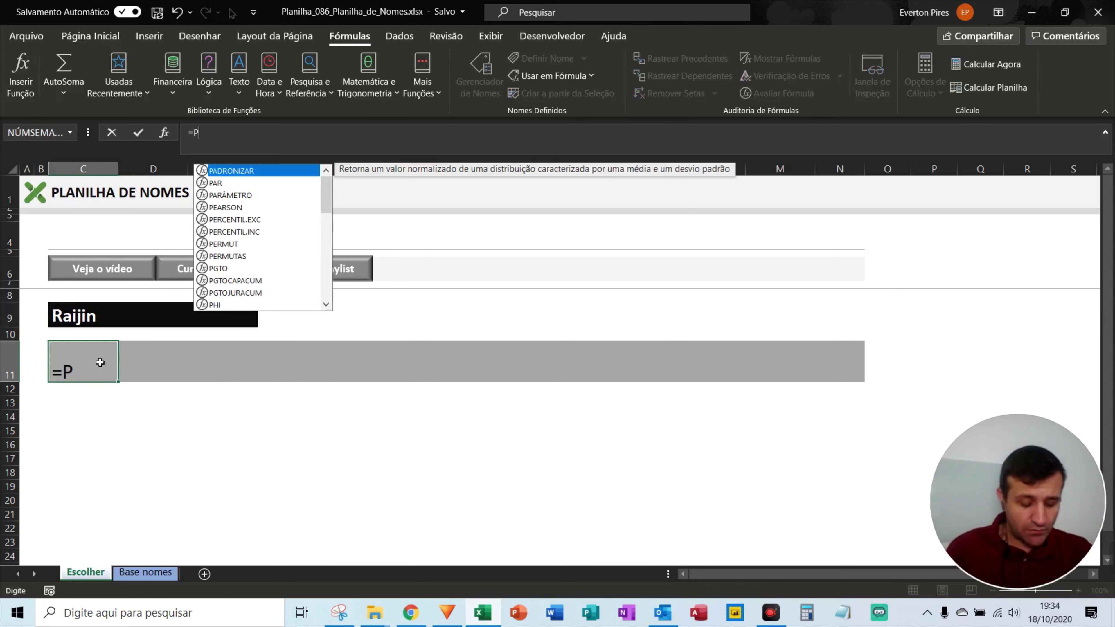
pyautogui.write('ROCV(')
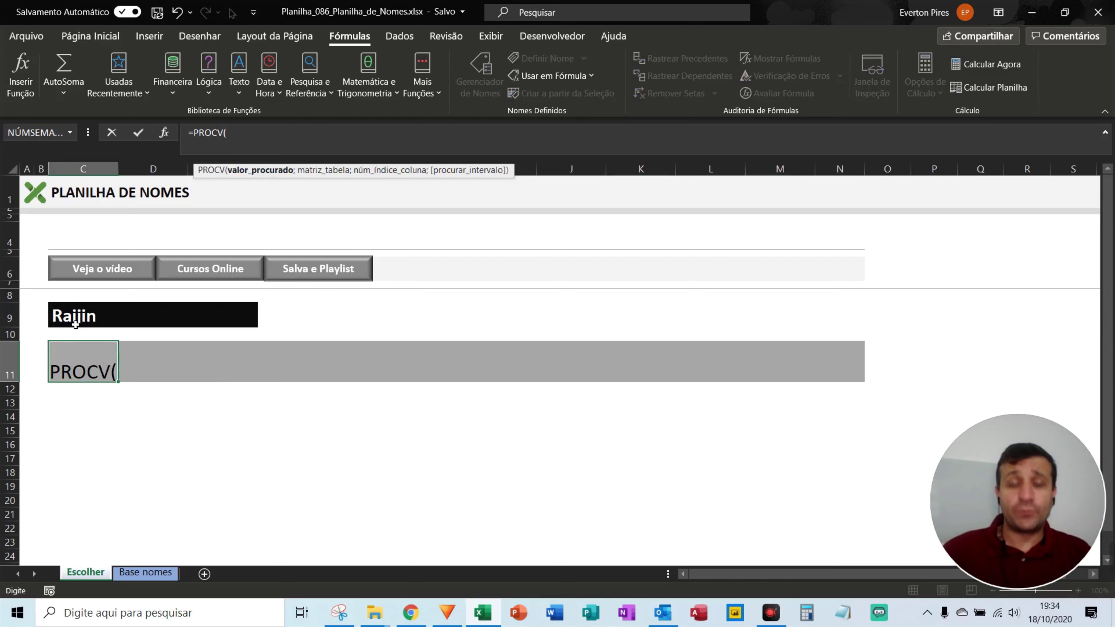
pyautogui.press('F5')
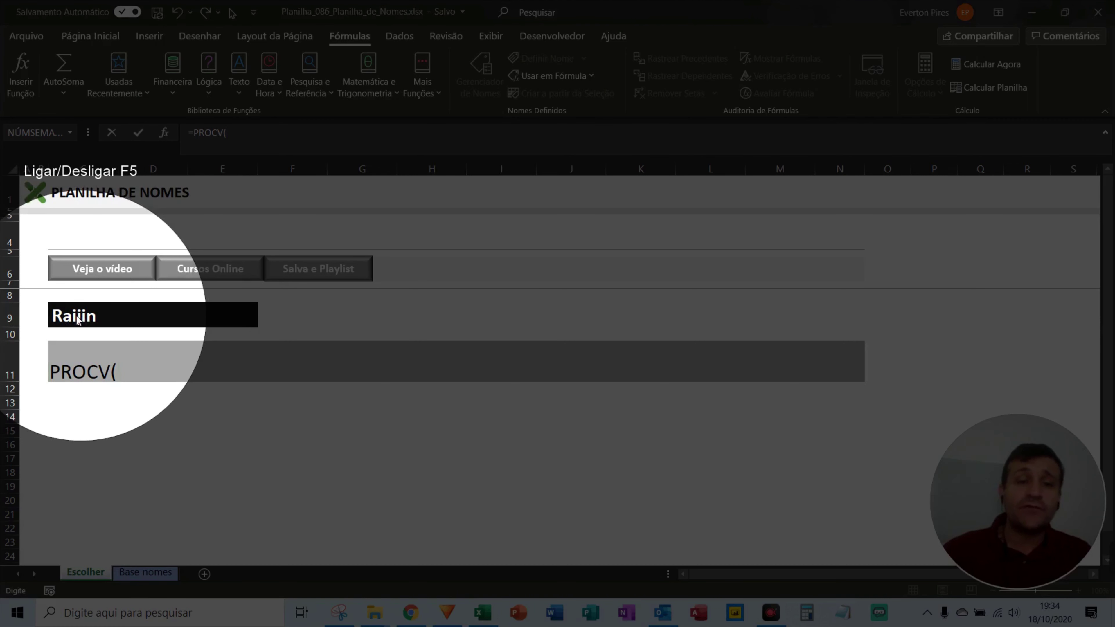
pyautogui.press('F5')
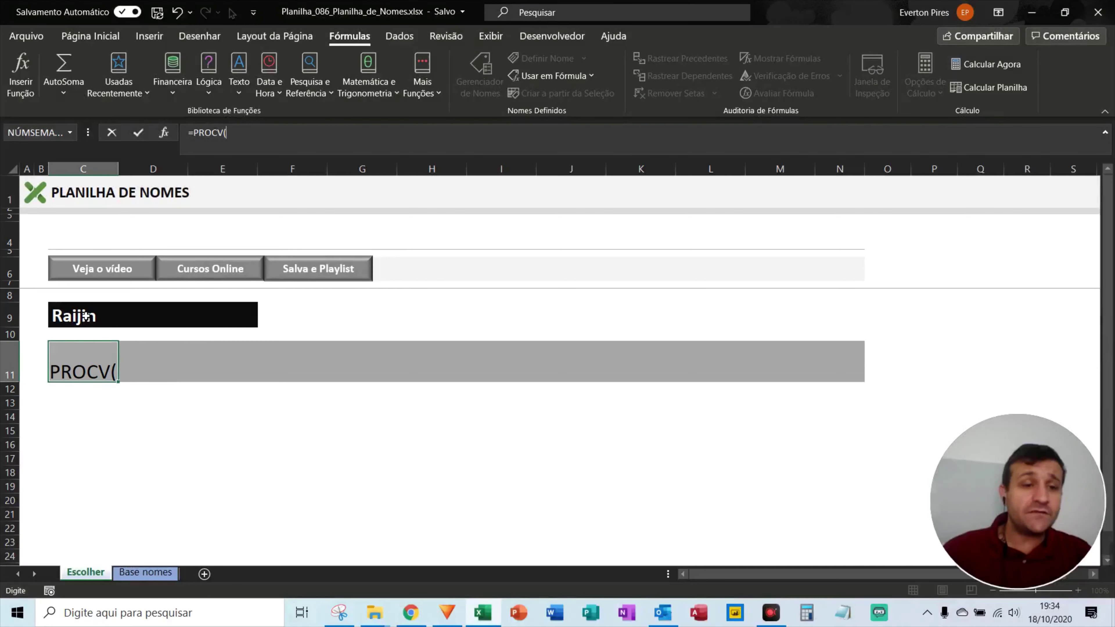
pyautogui.click(78, 316)
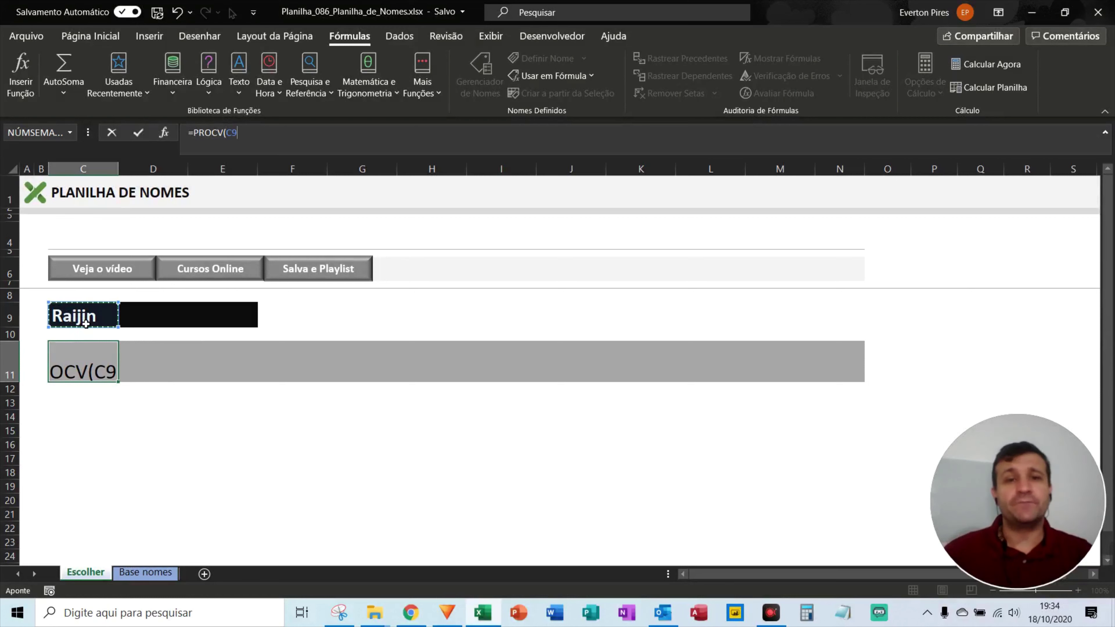
pyautogui.write(';')
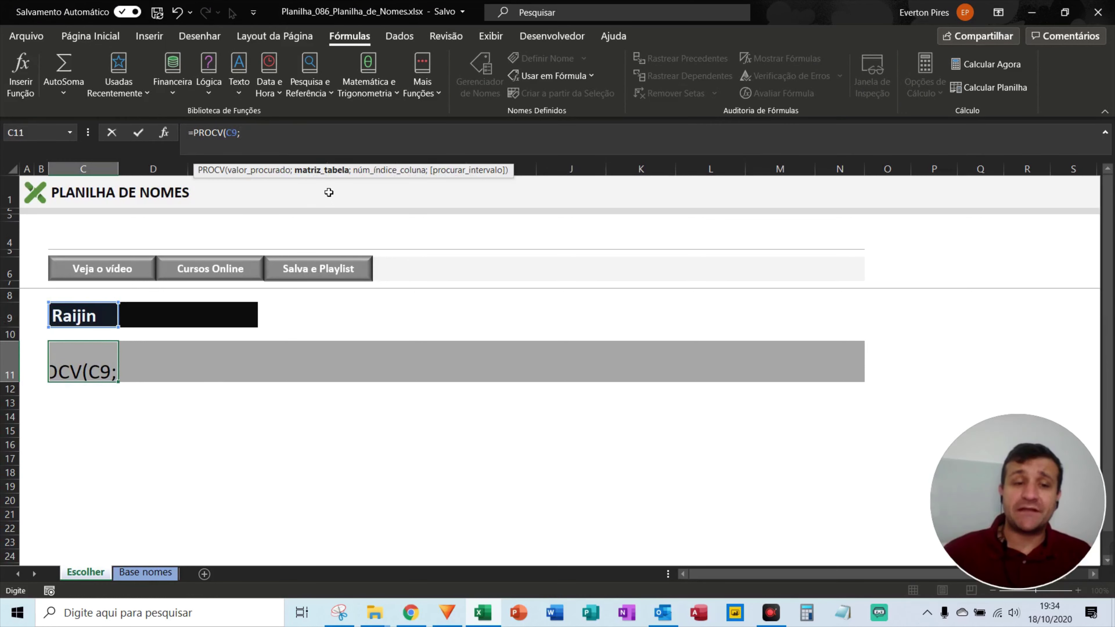
# Step: Switch to Base nomes and return to the top of the names table
pyautogui.click(144, 573)
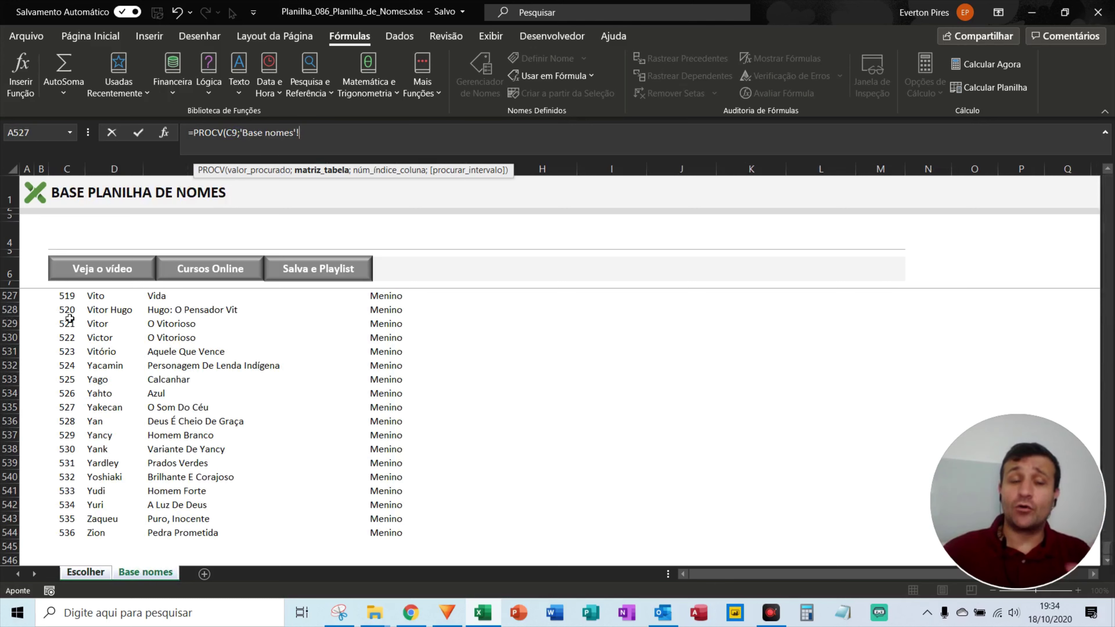
pyautogui.scroll(3, 70, 319)
pyautogui.scroll(6, 70, 319)
pyautogui.scroll(7, 710, 339)
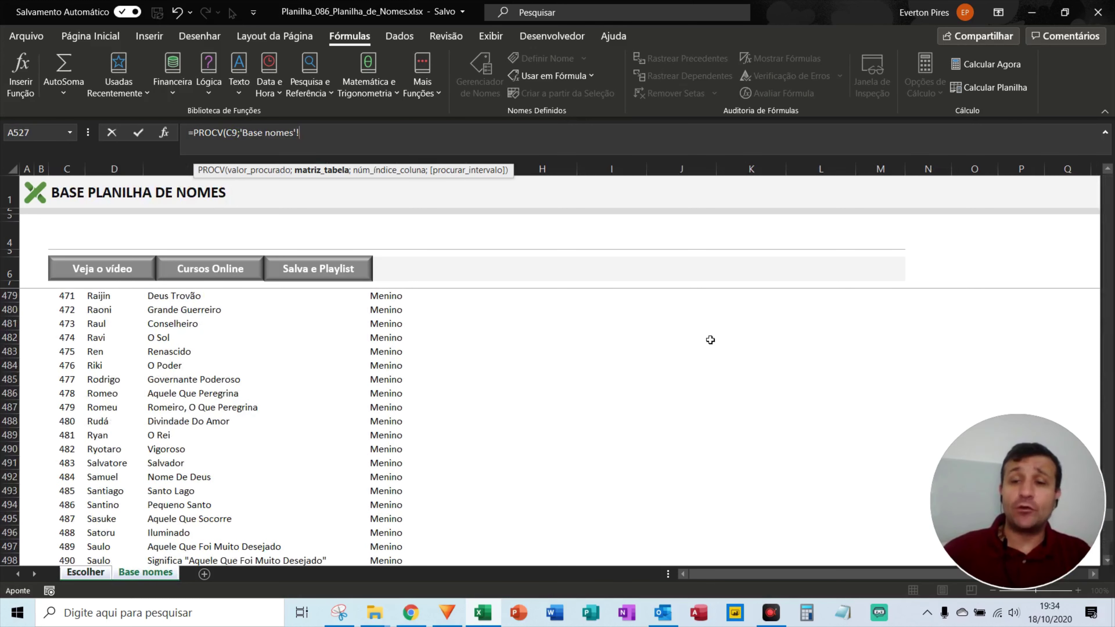
pyautogui.scroll(10, 227, 331)
pyautogui.scroll(4, 152, 351)
pyautogui.scroll(5, 147, 351)
pyautogui.click(148, 352)
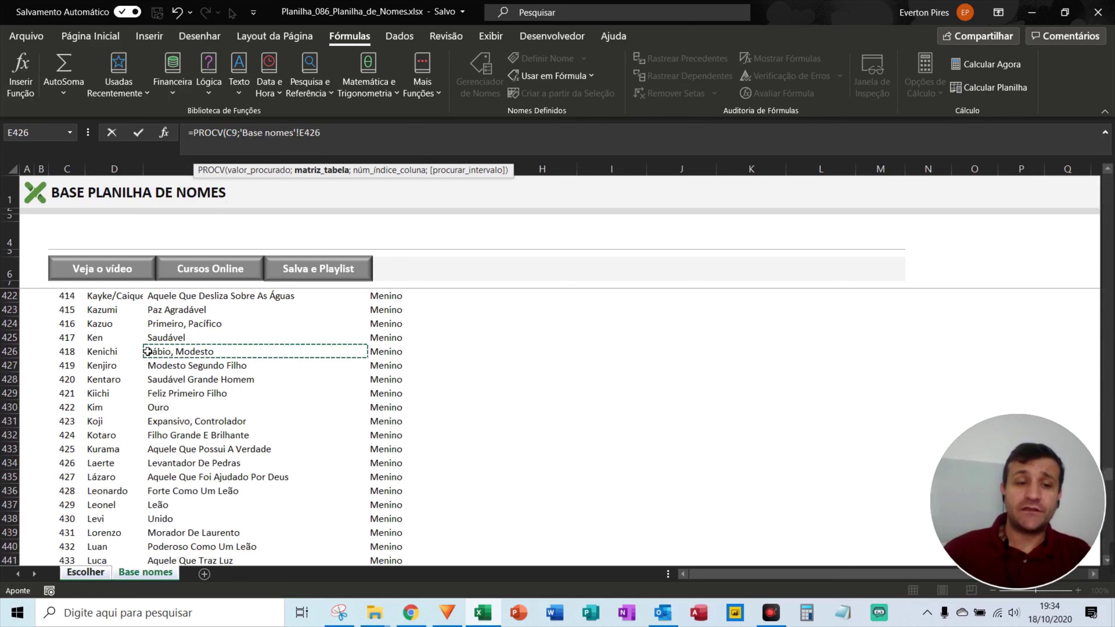
pyautogui.hotkey('ctrl', 'Home')
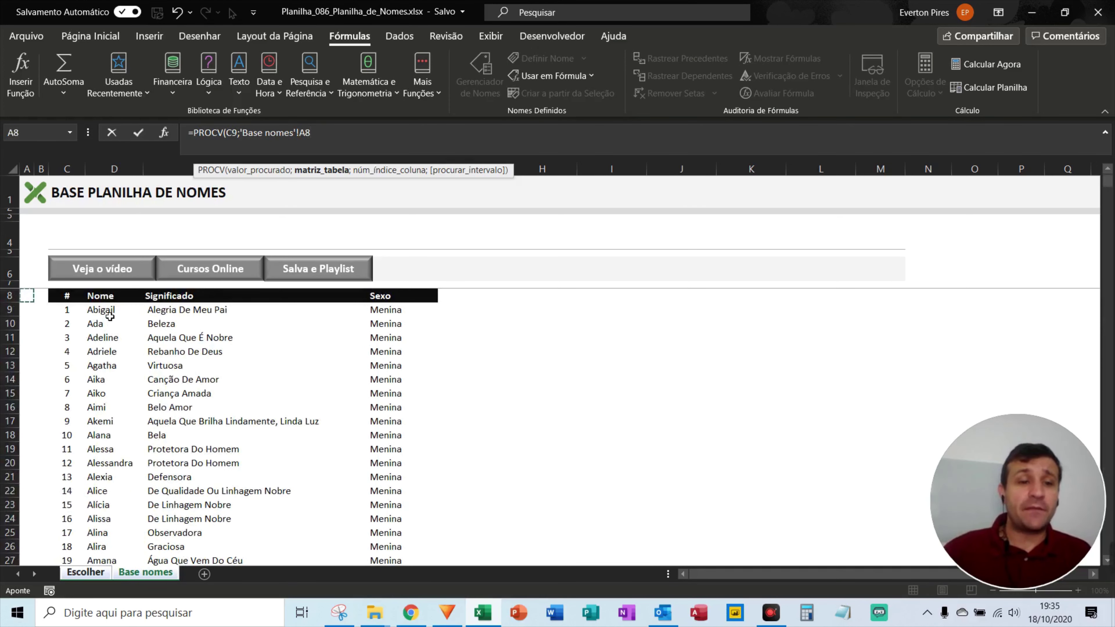
# Step: Finish C11 with range 'Base nomes'!D9:E544, column 2 and exact match 0, returning Sábio, Modesto
pyautogui.moveTo(110, 312)
pyautogui.mouseDown()
pyautogui.moveTo(195, 313)
pyautogui.moveTo(214, 428)
pyautogui.mouseUp()
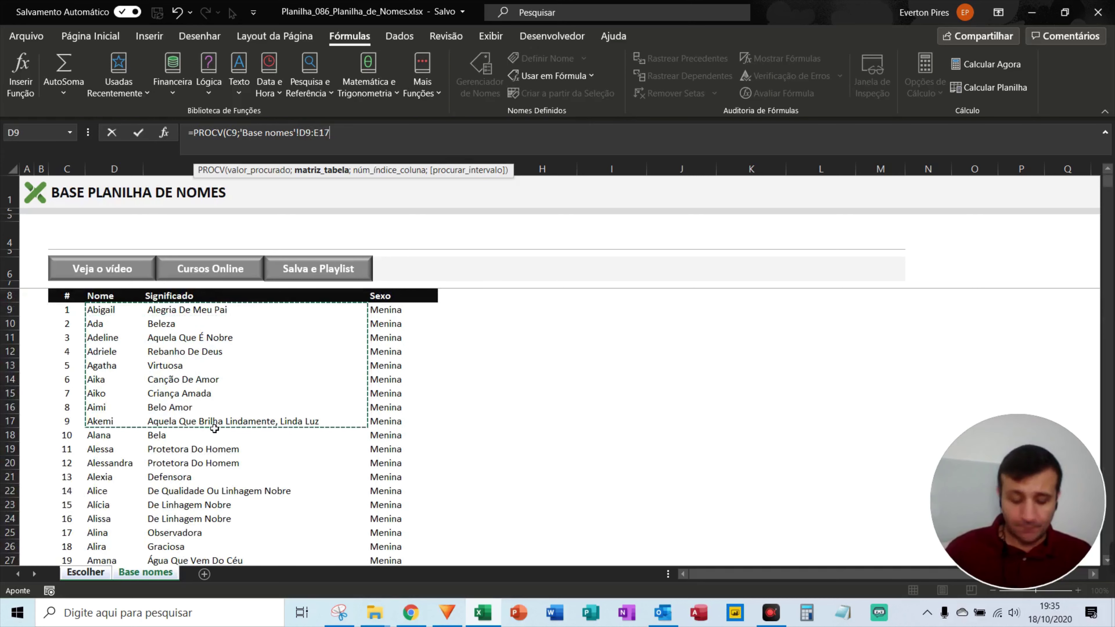
pyautogui.hotkey('shift', 'End')
pyautogui.hotkey('shift', 'Down')
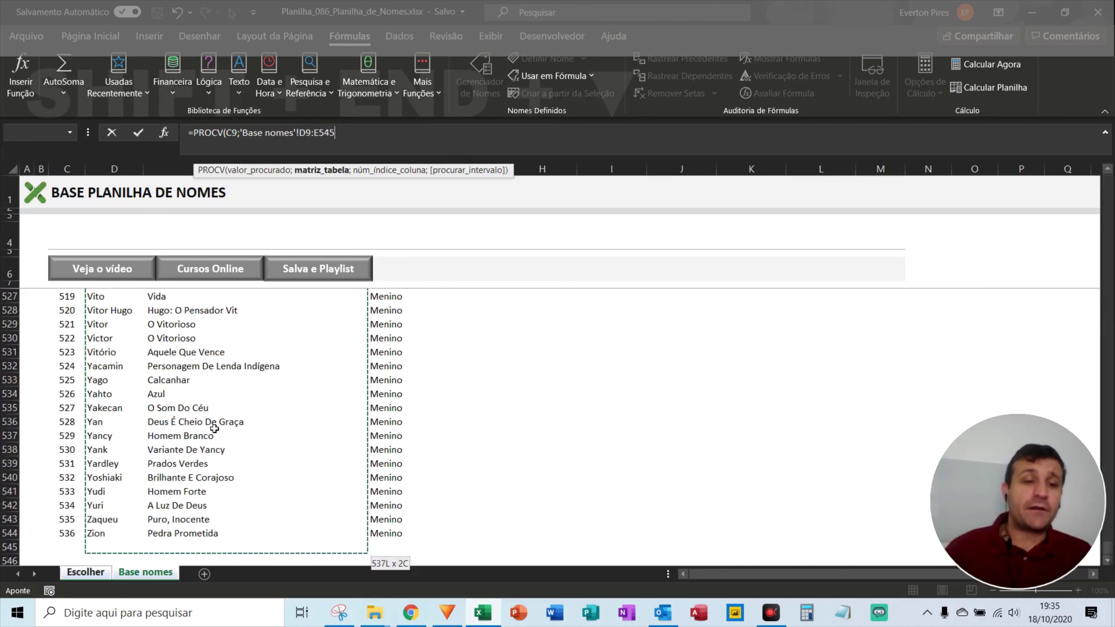
pyautogui.hotkey('shift', 'Up')
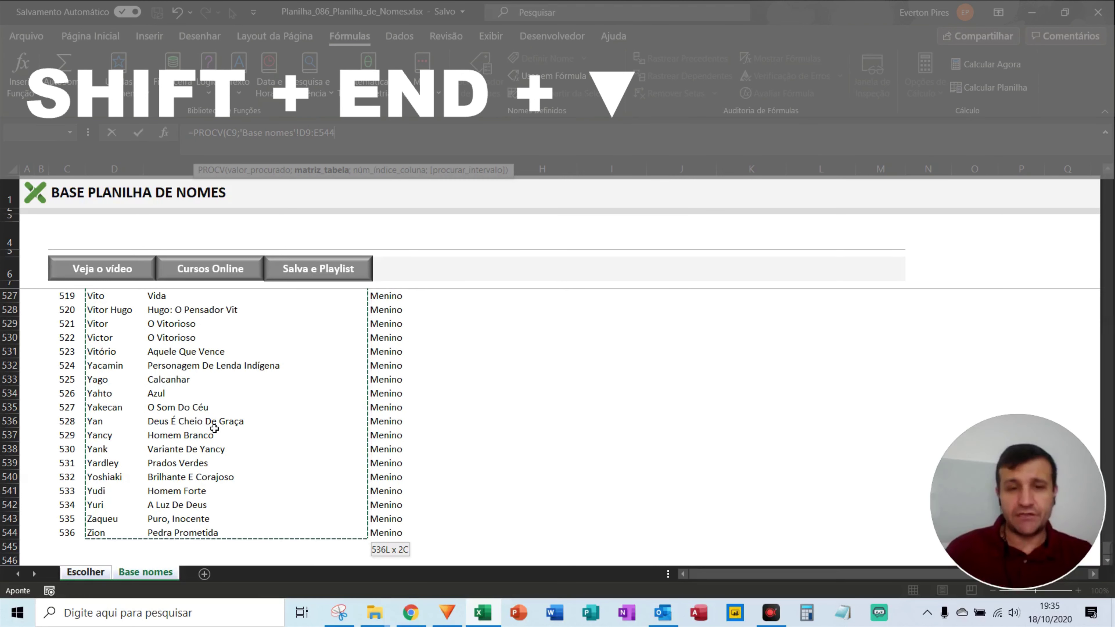
pyautogui.write(';')
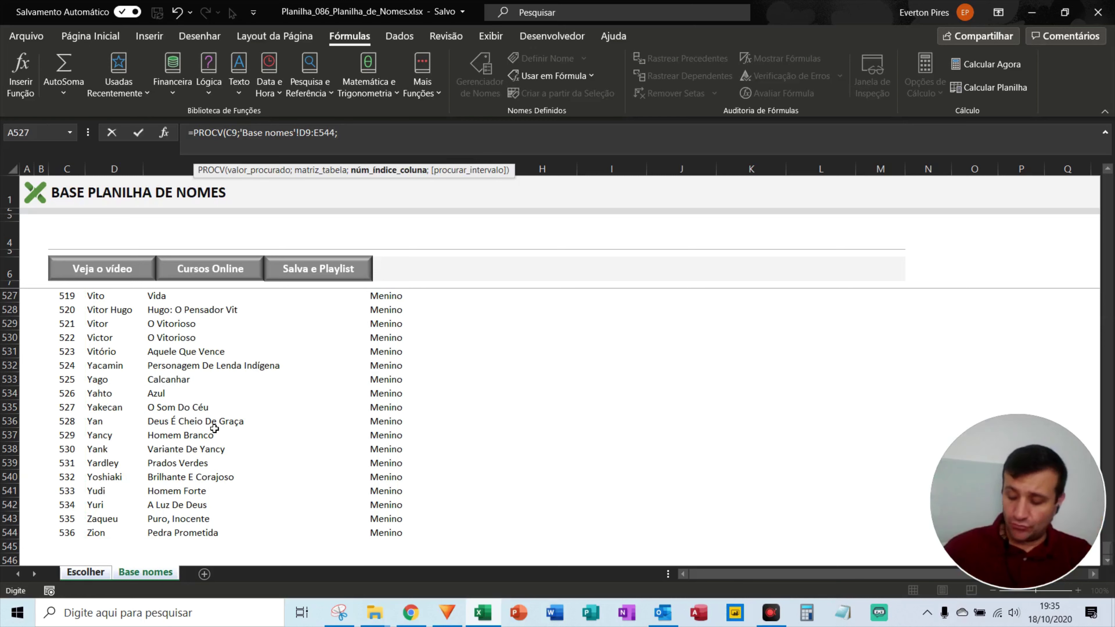
pyautogui.write('2;0')
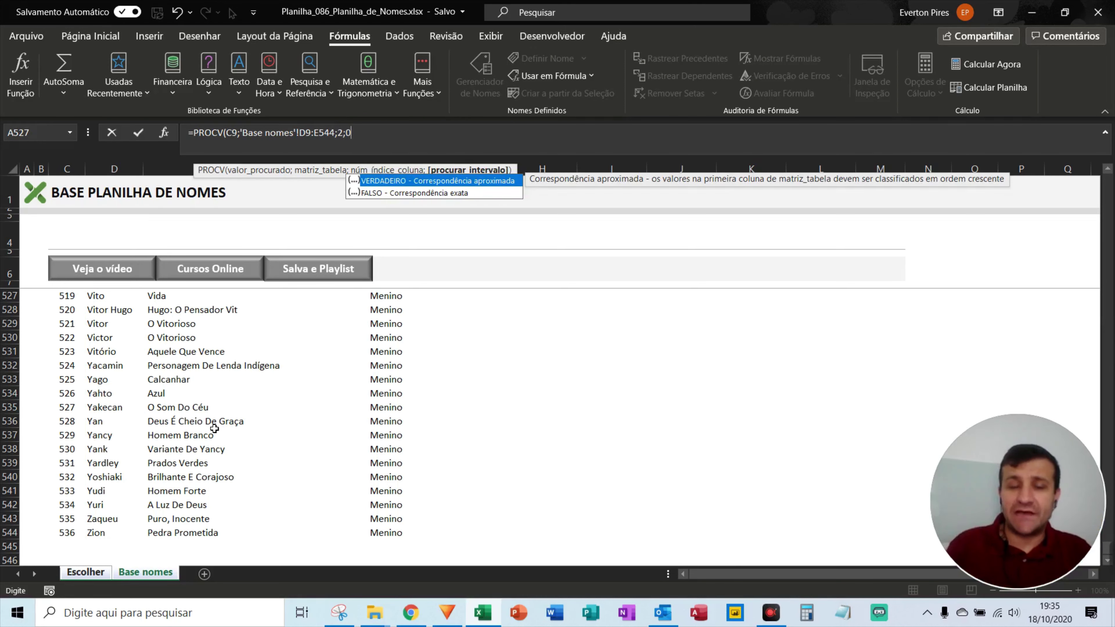
pyautogui.press('Return')
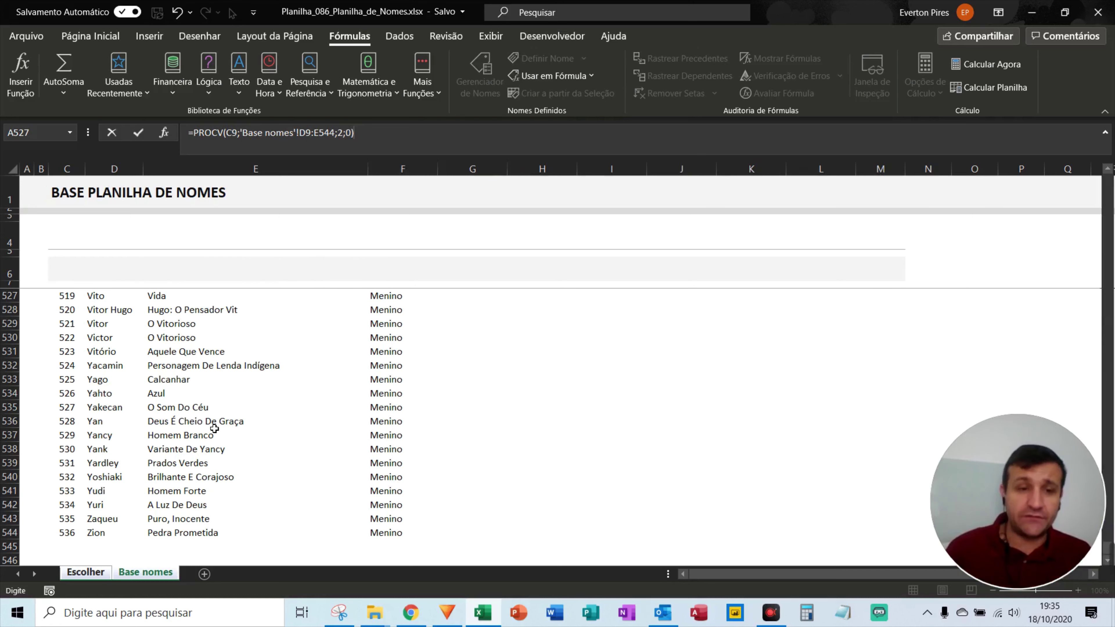